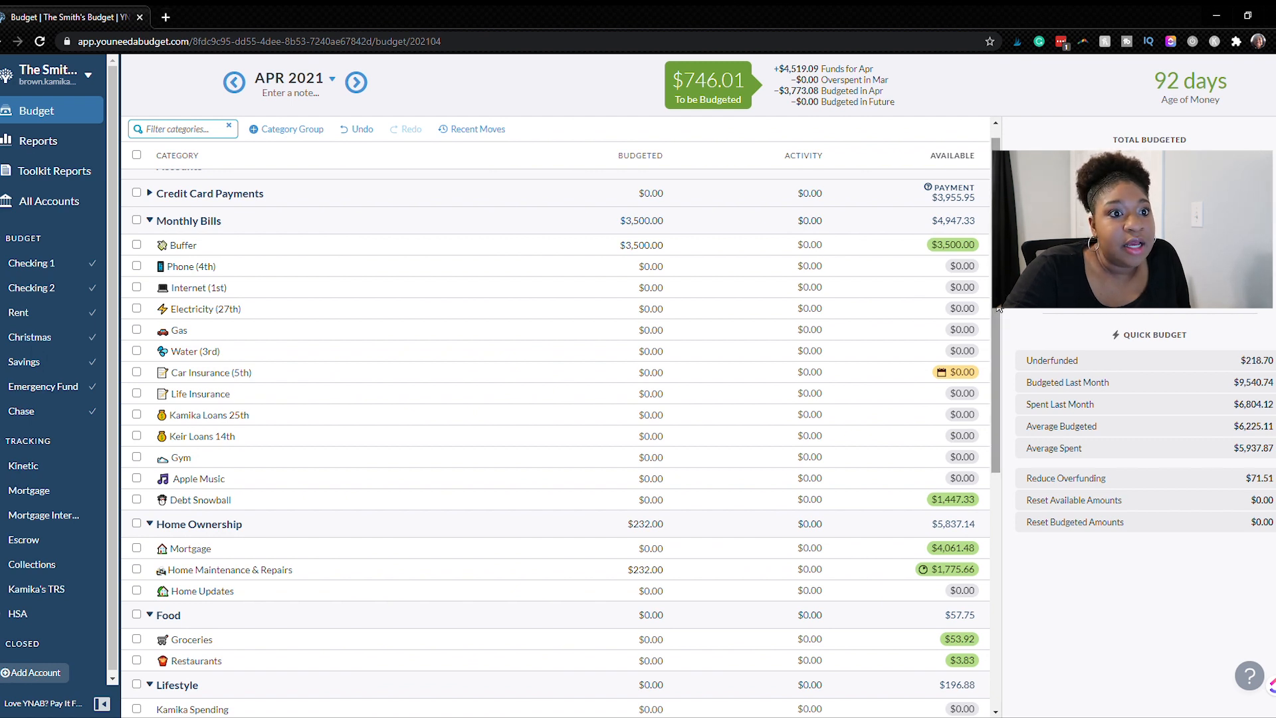
# Step: Budget $600 for the Trips category under Sinking Funds in April 2021
pyautogui.moveTo(999, 309); pyautogui.dragTo(1001, 518)
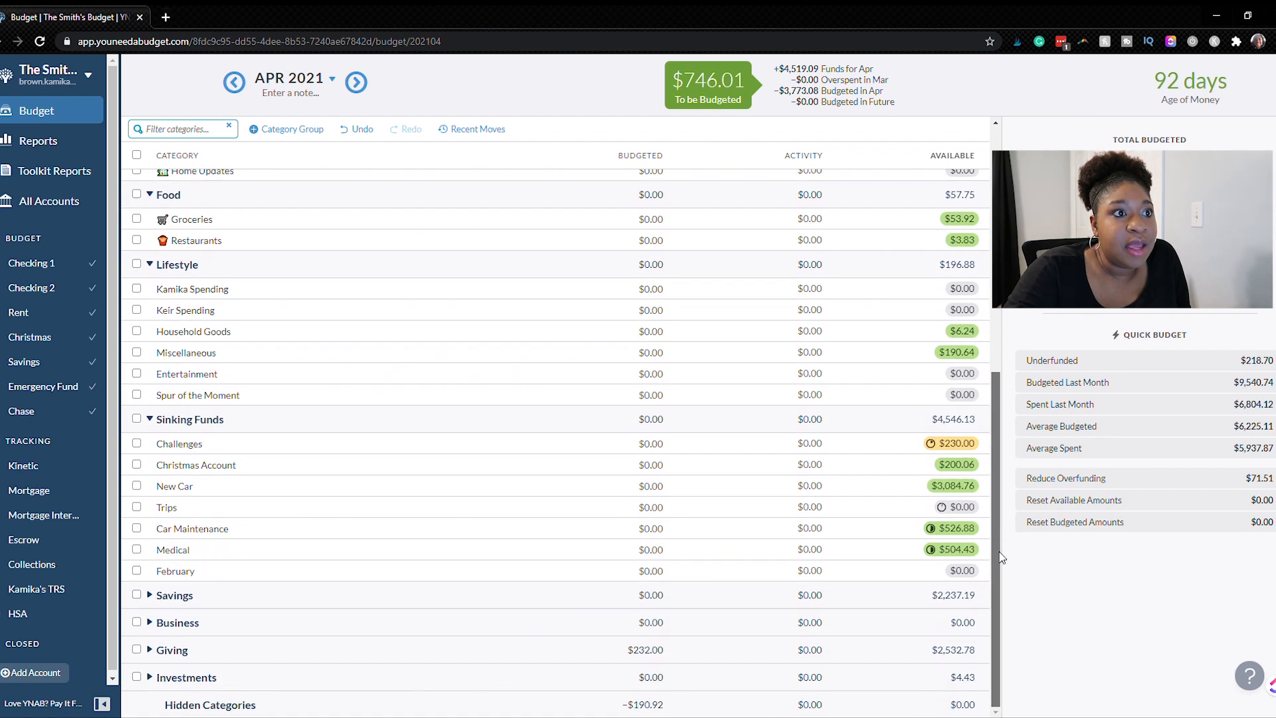
pyautogui.click(661, 509)
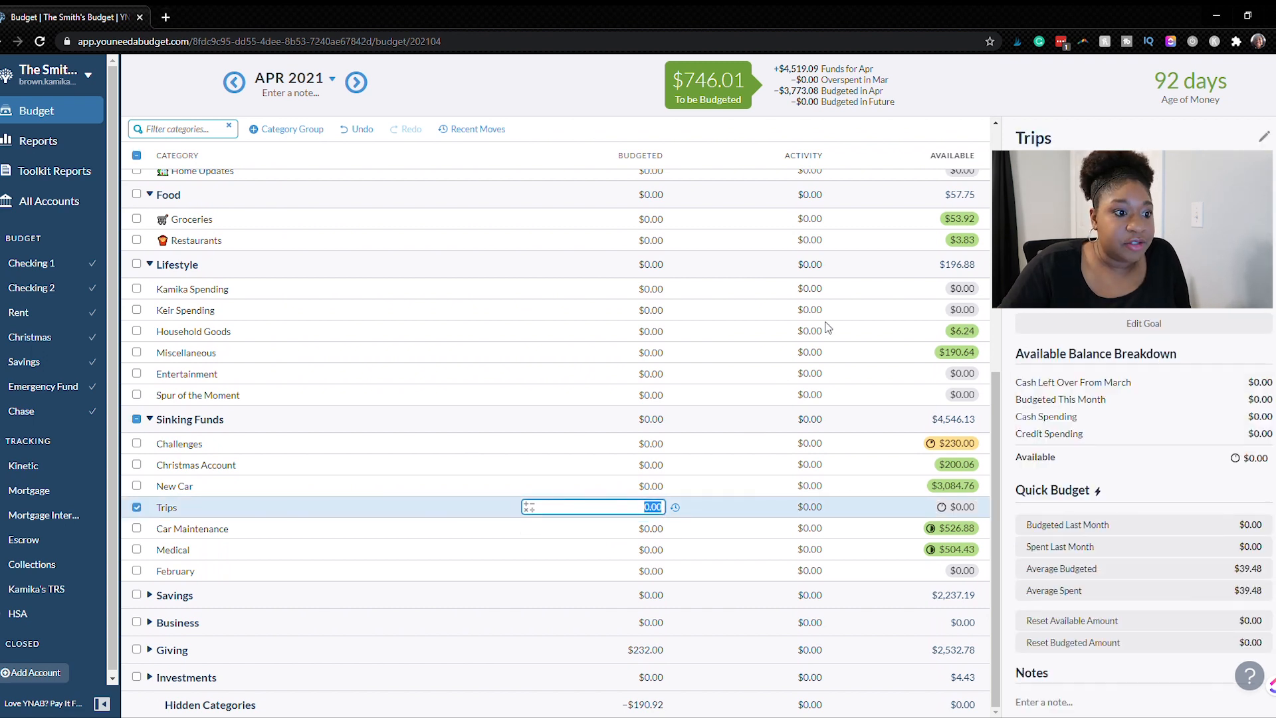
pyautogui.write('600')
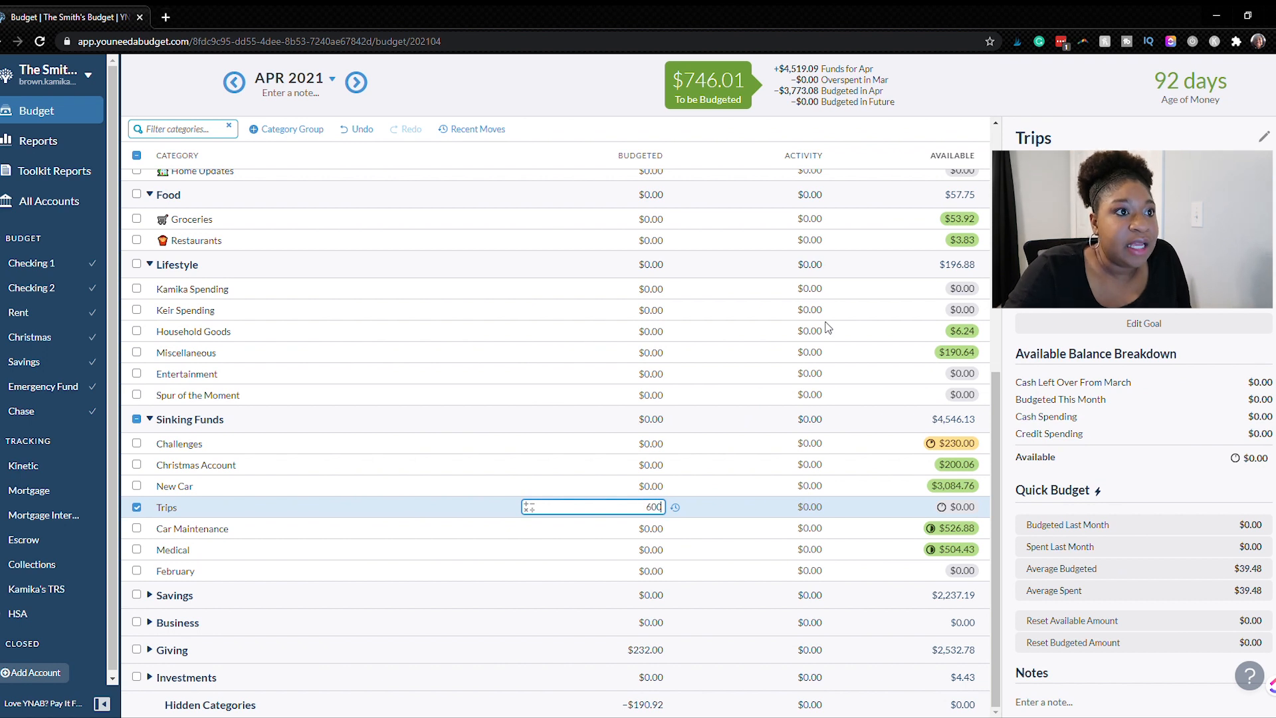
pyautogui.press('Return')
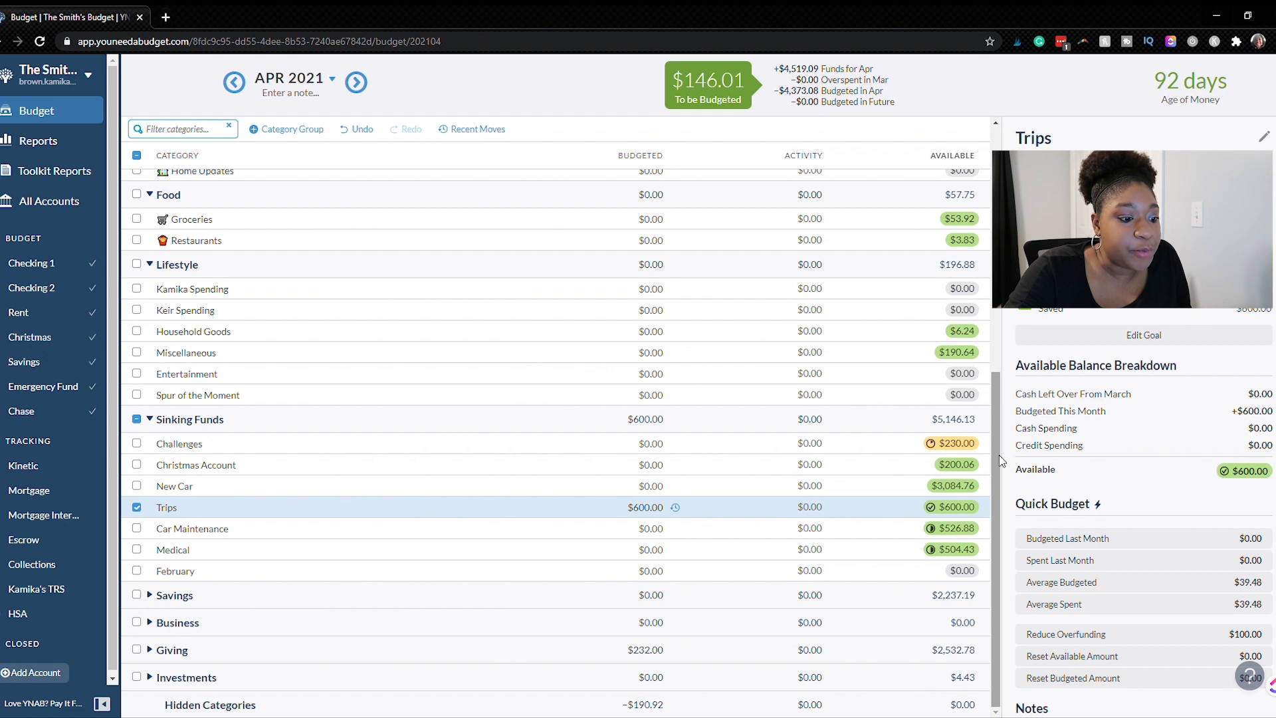
# Step: Budget $146.01 for the Debt Snowball category under Monthly Bills
pyautogui.moveTo(998, 456); pyautogui.dragTo(999, 454)
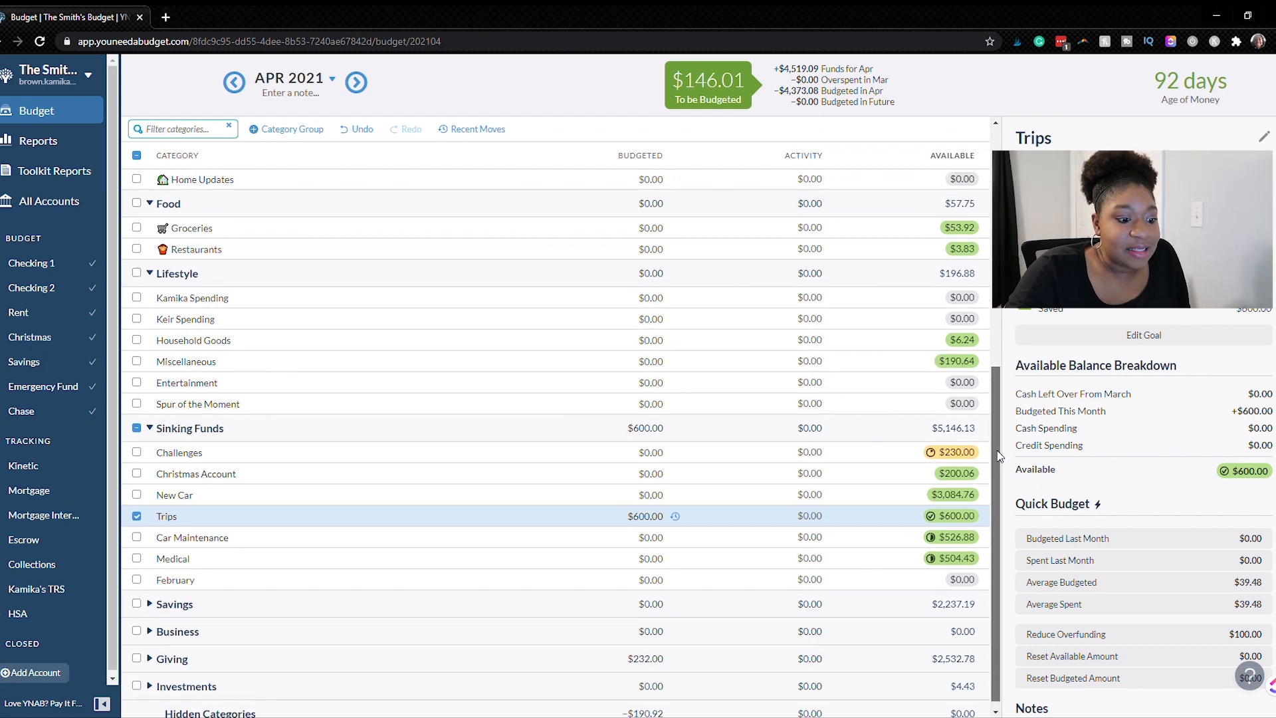
pyautogui.moveTo(998, 457); pyautogui.dragTo(990, 247)
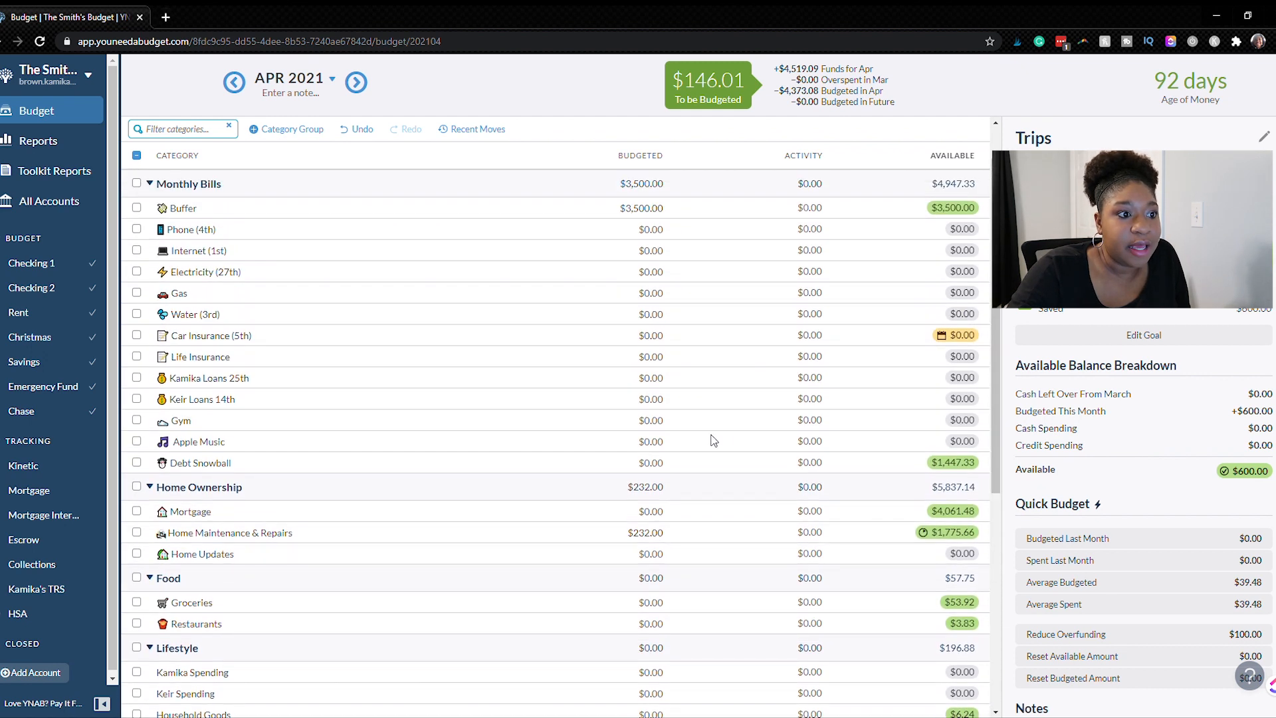
pyautogui.click(655, 462)
pyautogui.write('14')
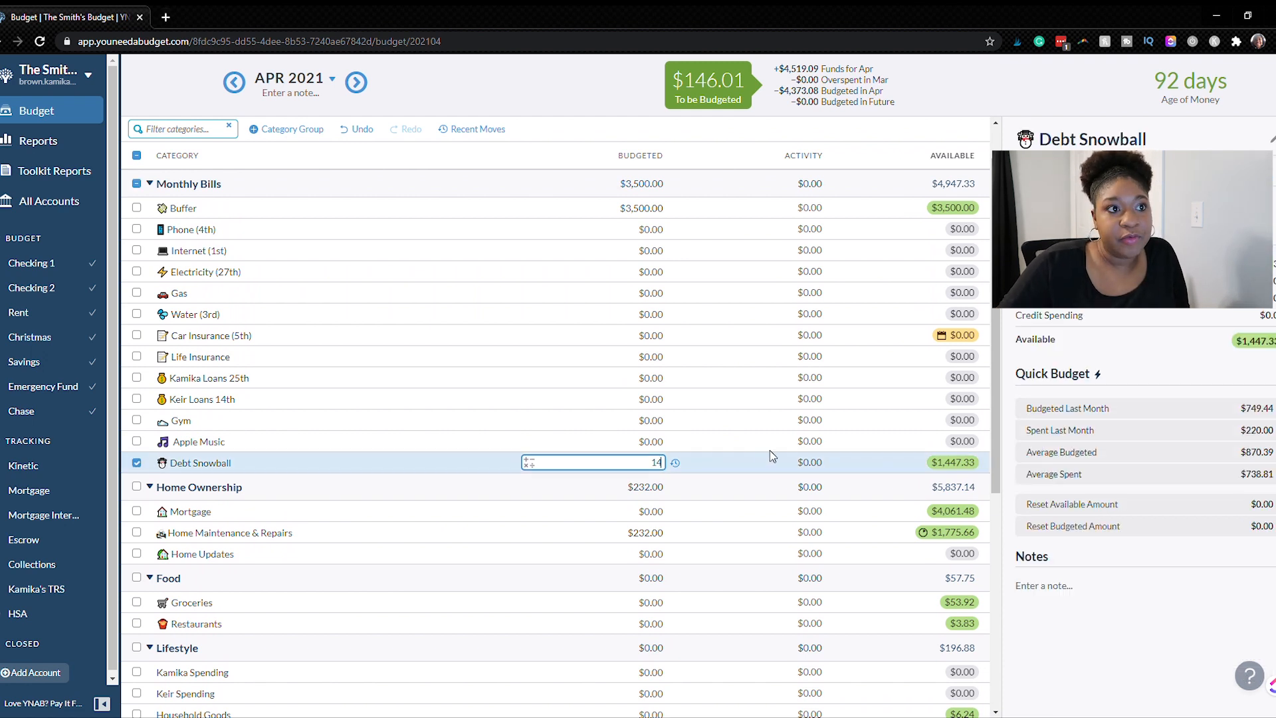
pyautogui.write('6.01')
pyautogui.press('Return')
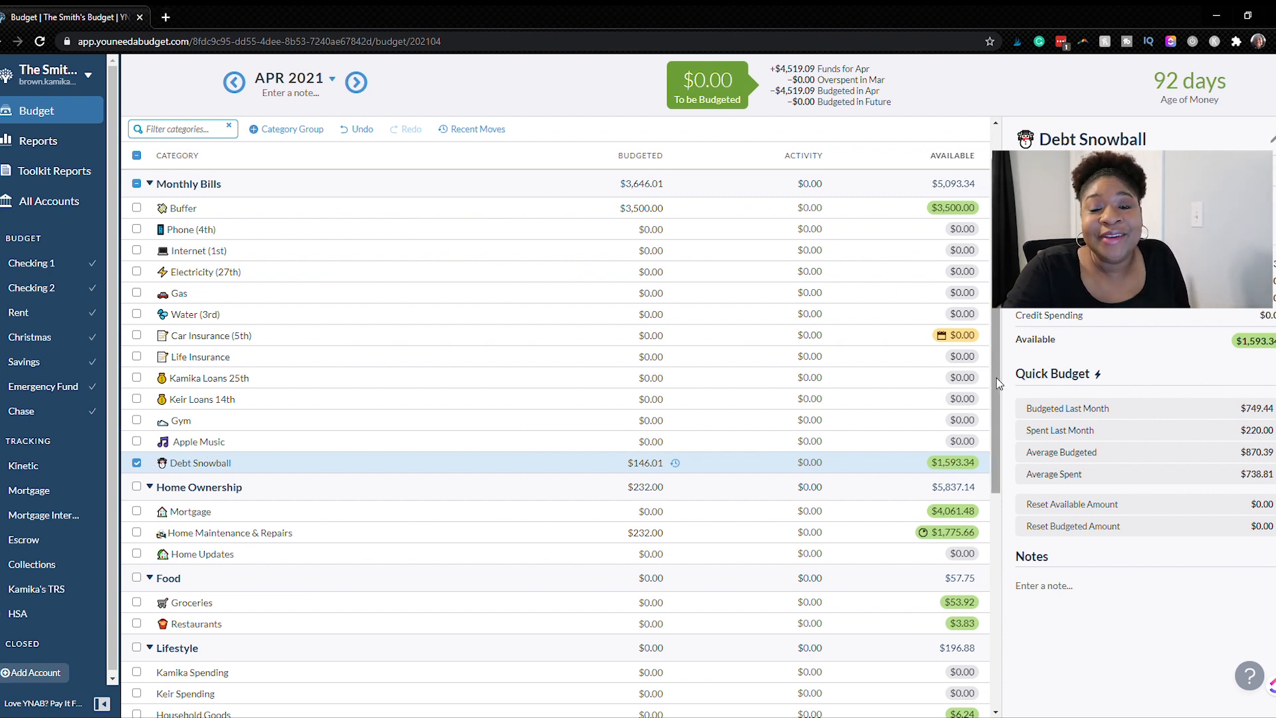
# Step: After checking the May 2021 budget, set the April budgeted amount for Buffer under Monthly Bills to $0
pyautogui.moveTo(998, 378); pyautogui.dragTo(1009, 310)
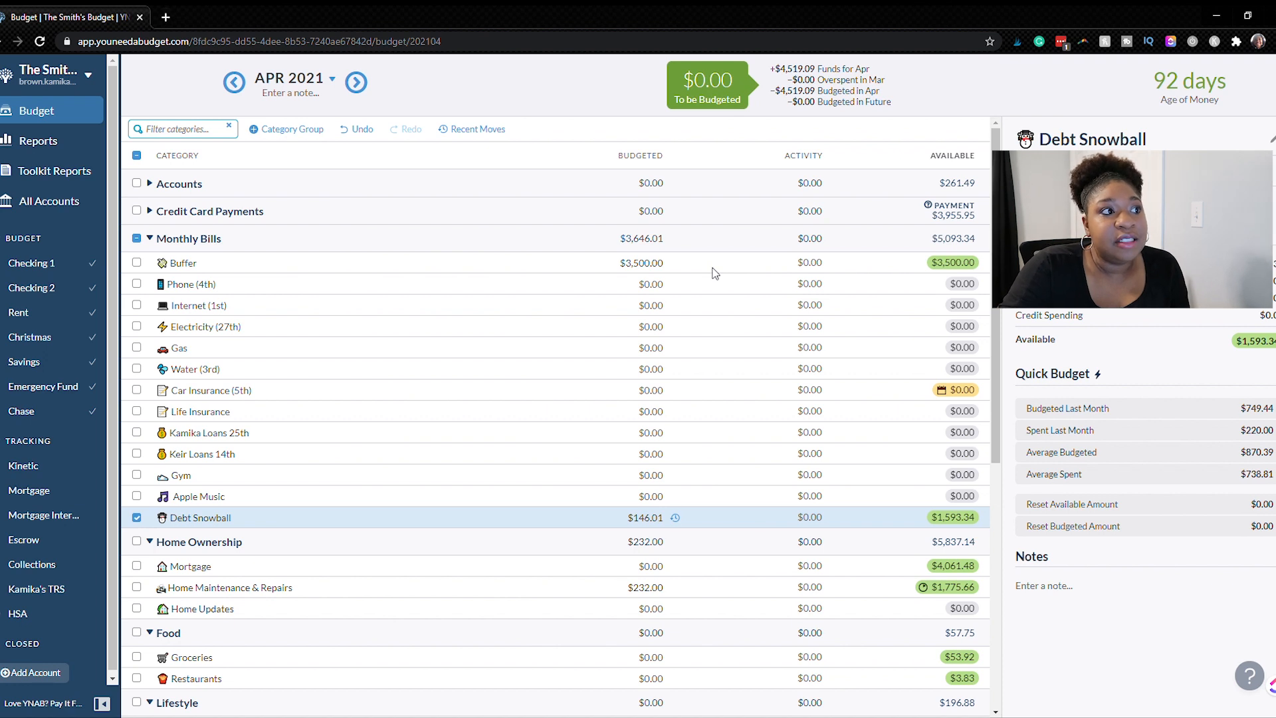
pyautogui.click(358, 85)
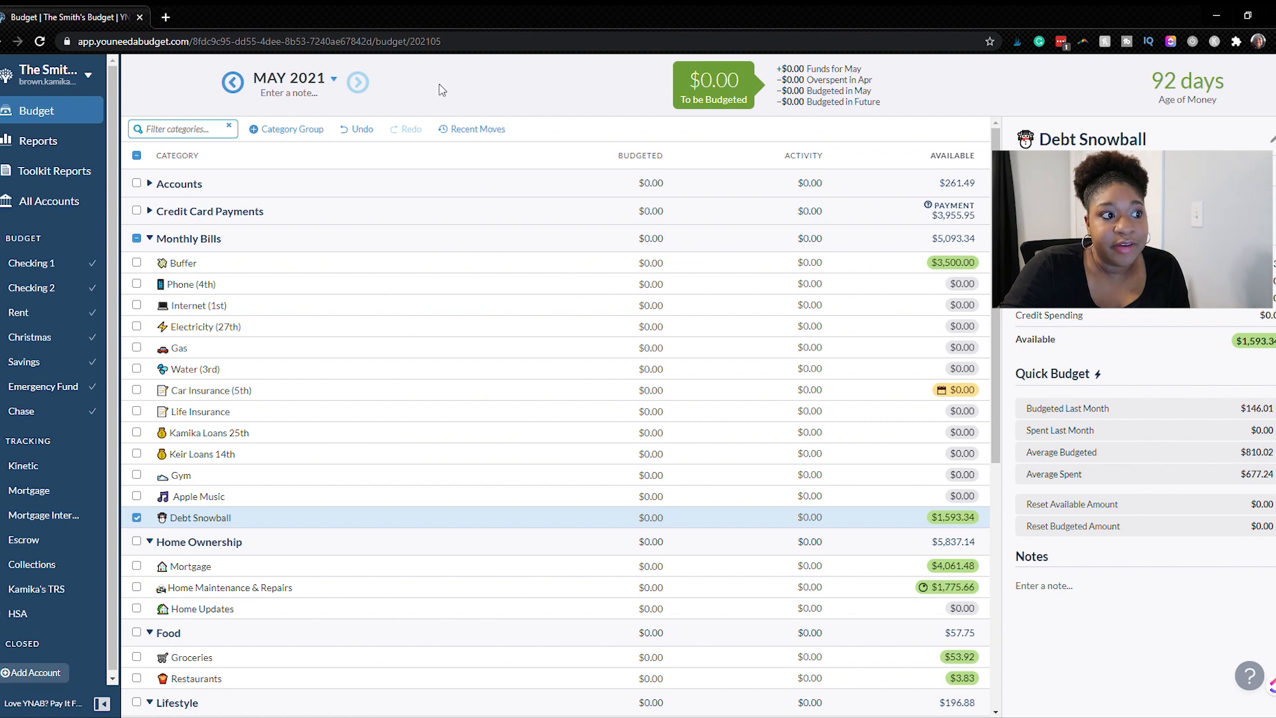
pyautogui.click(239, 86)
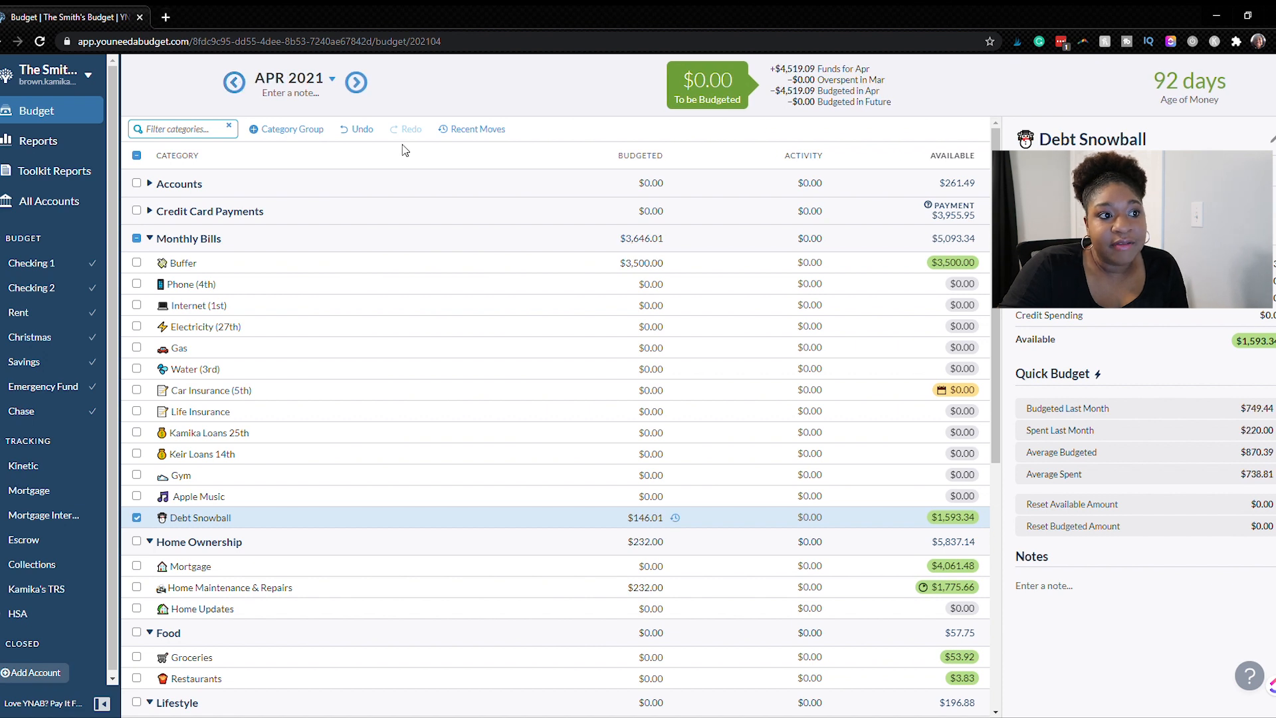
pyautogui.click(615, 265)
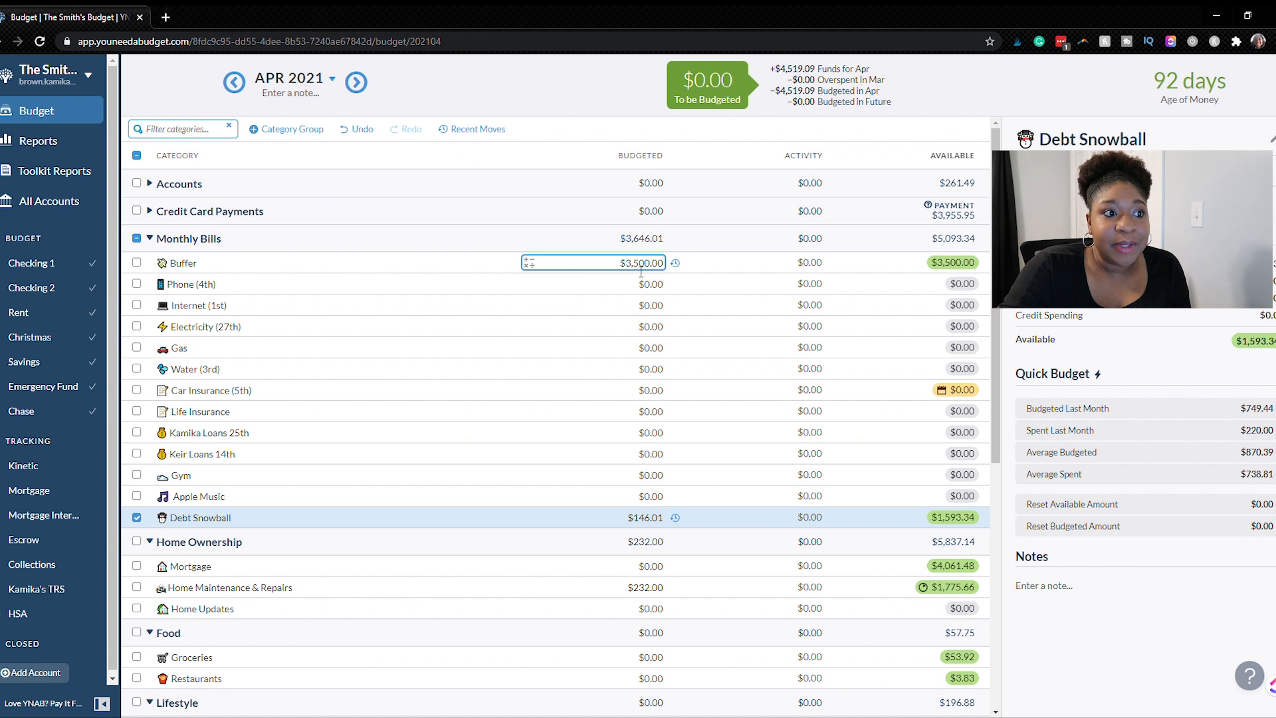
pyautogui.click(641, 264)
pyautogui.write('0')
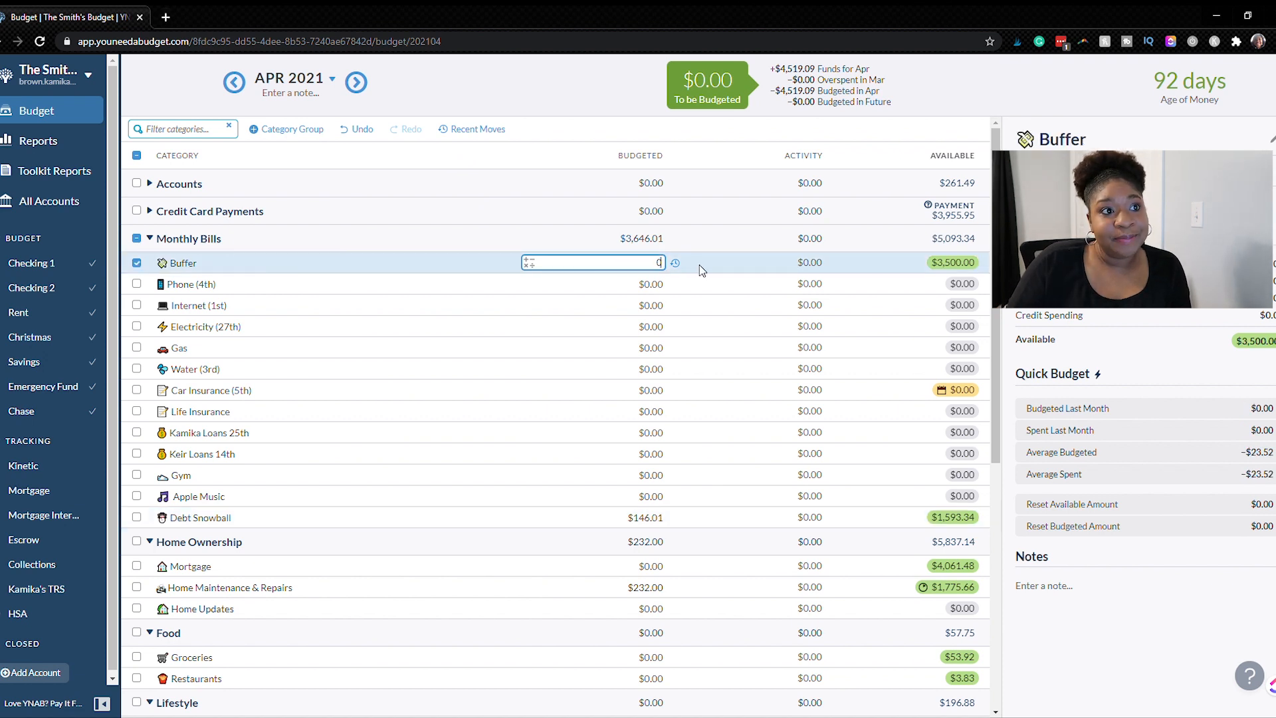
pyautogui.press('Return')
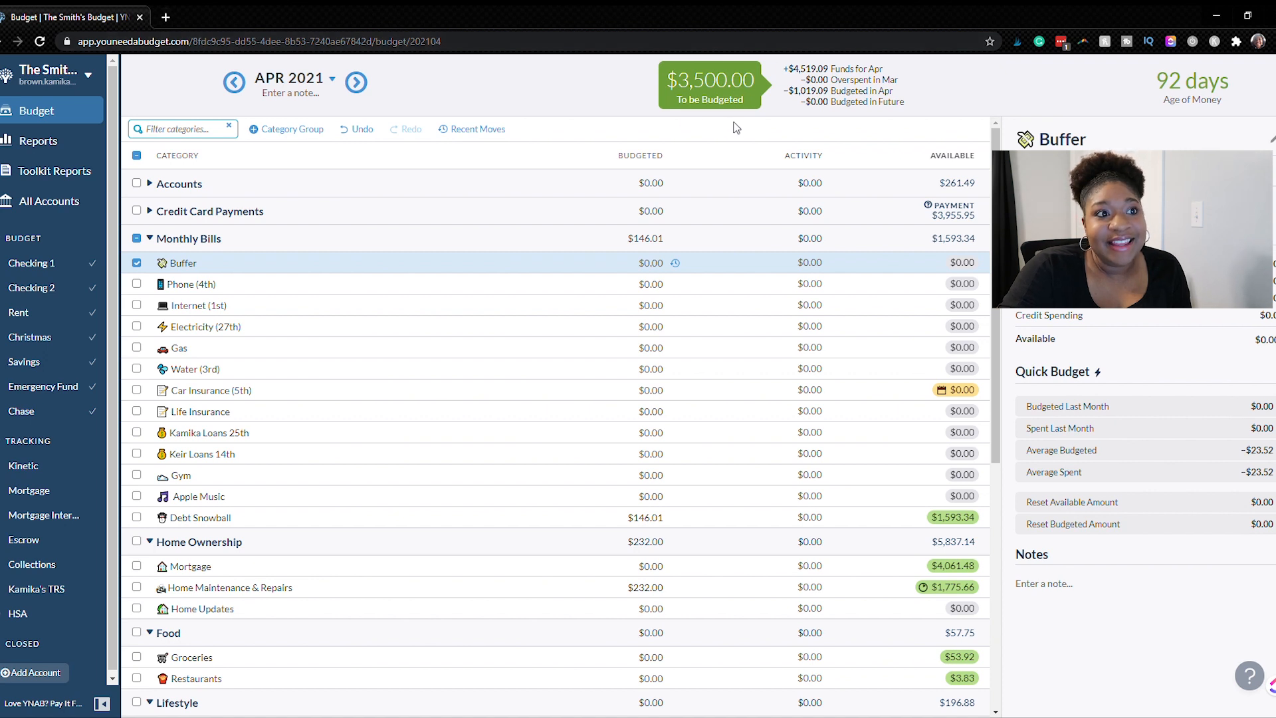
# Step: Budget $80 for Phone (4th) and assign Internet (1st) the amount budgeted last month, $111.32
pyautogui.click(648, 287)
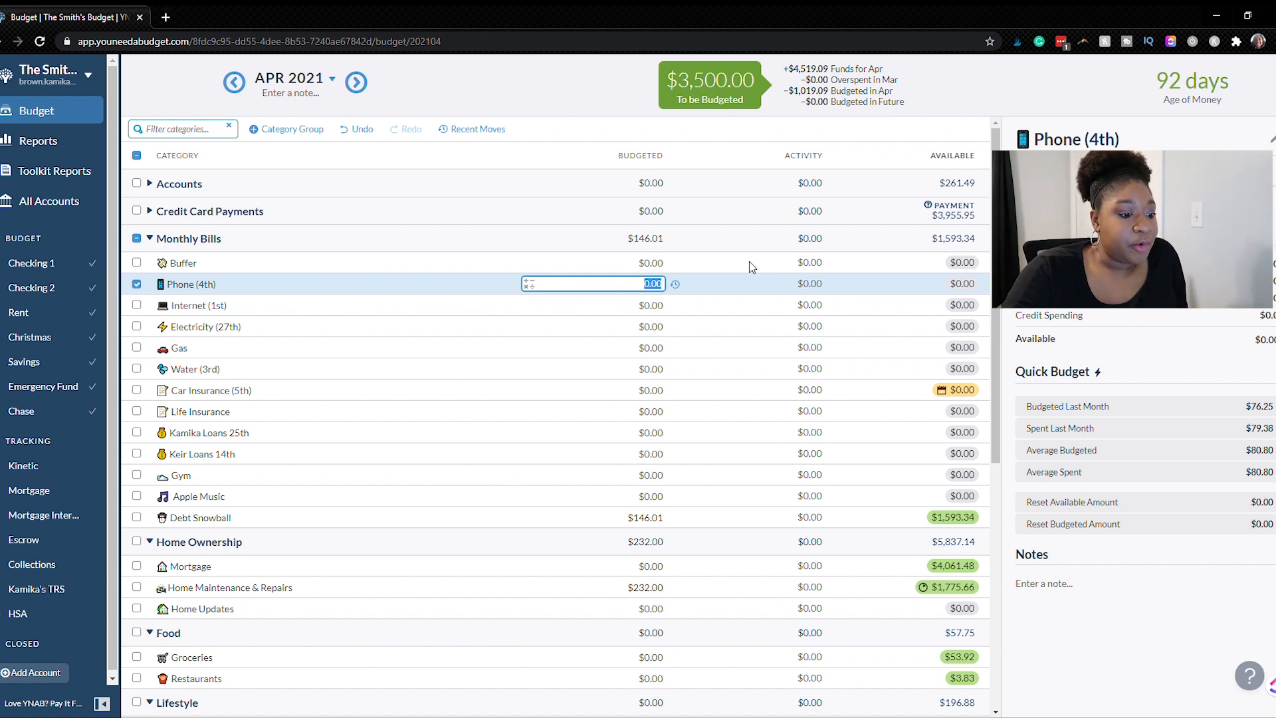
pyautogui.write('80')
pyautogui.press('Return')
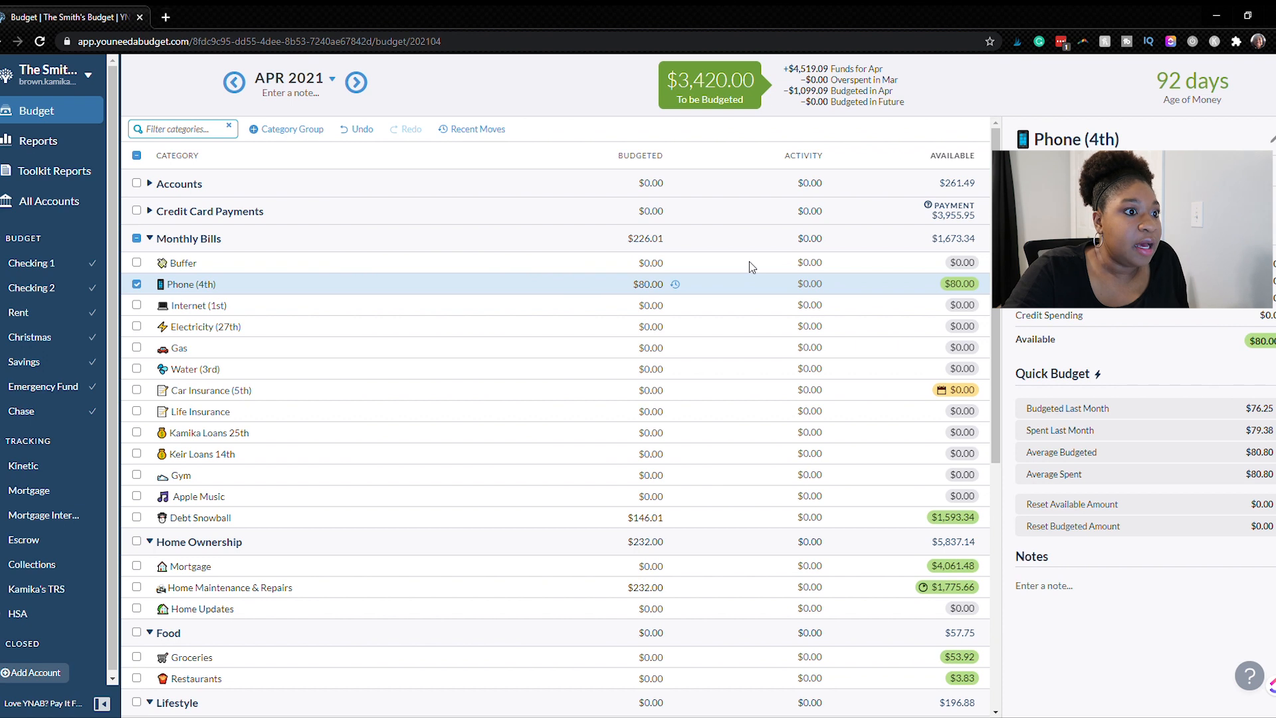
pyautogui.click(654, 305)
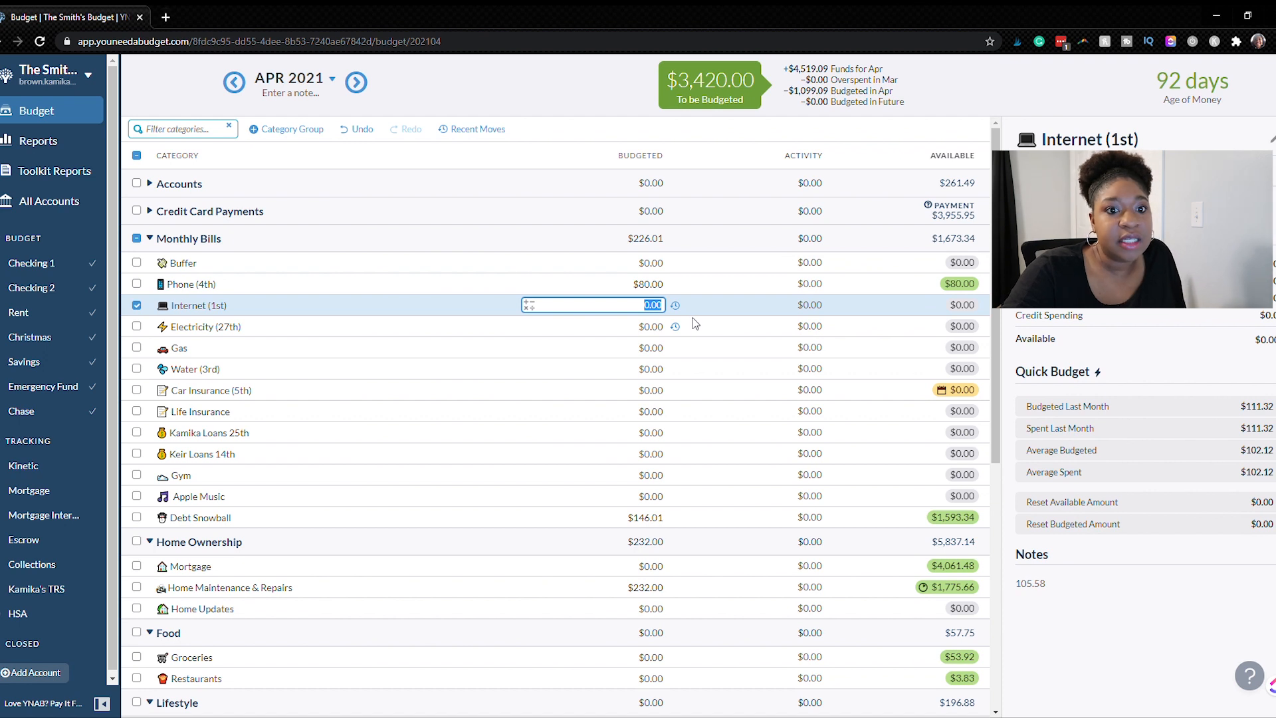
pyautogui.click(1120, 415)
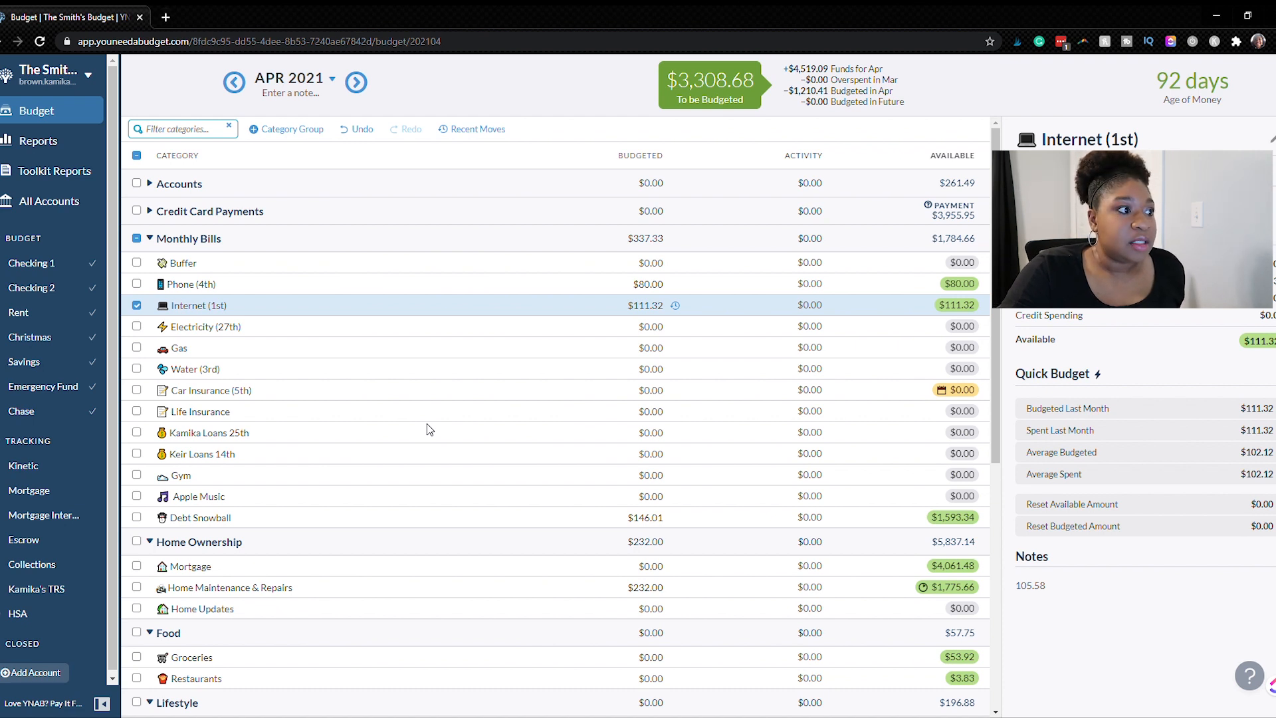
# Step: Budget $180 for Electricity (27th) and $150 for Gas under Monthly Bills
pyautogui.click(624, 332)
pyautogui.click(623, 332)
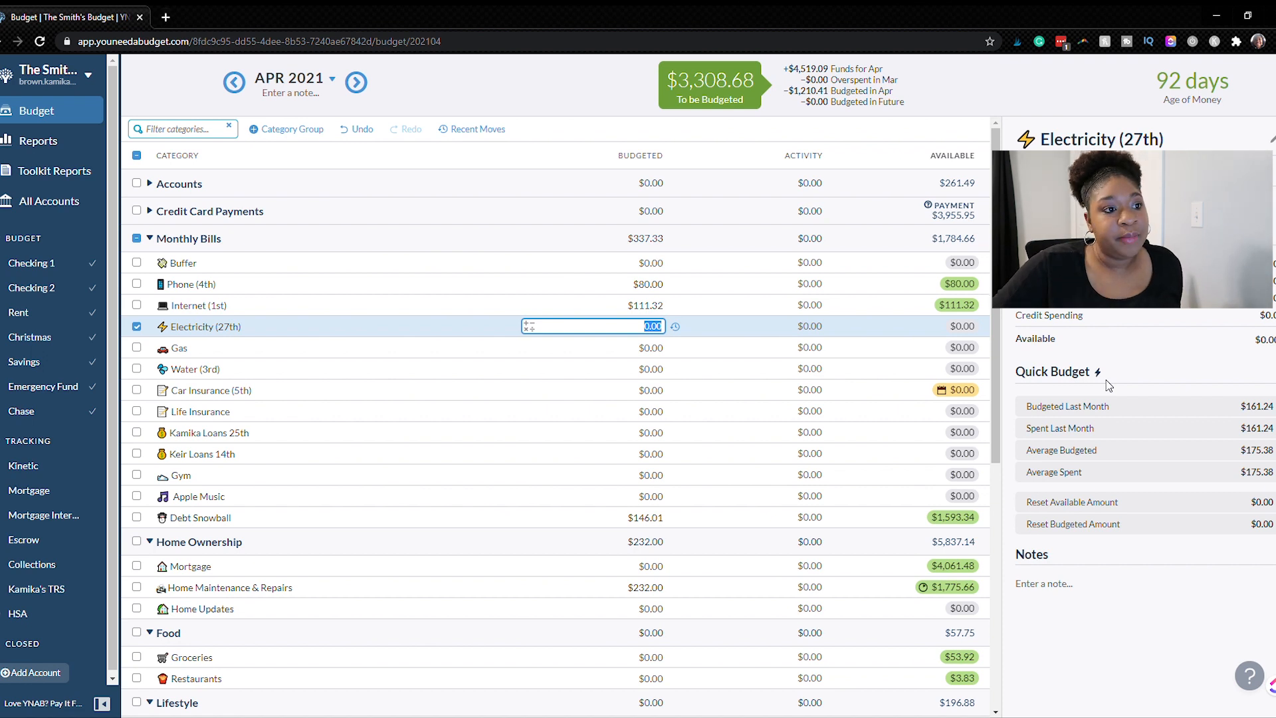
pyautogui.write('180')
pyautogui.press('Return')
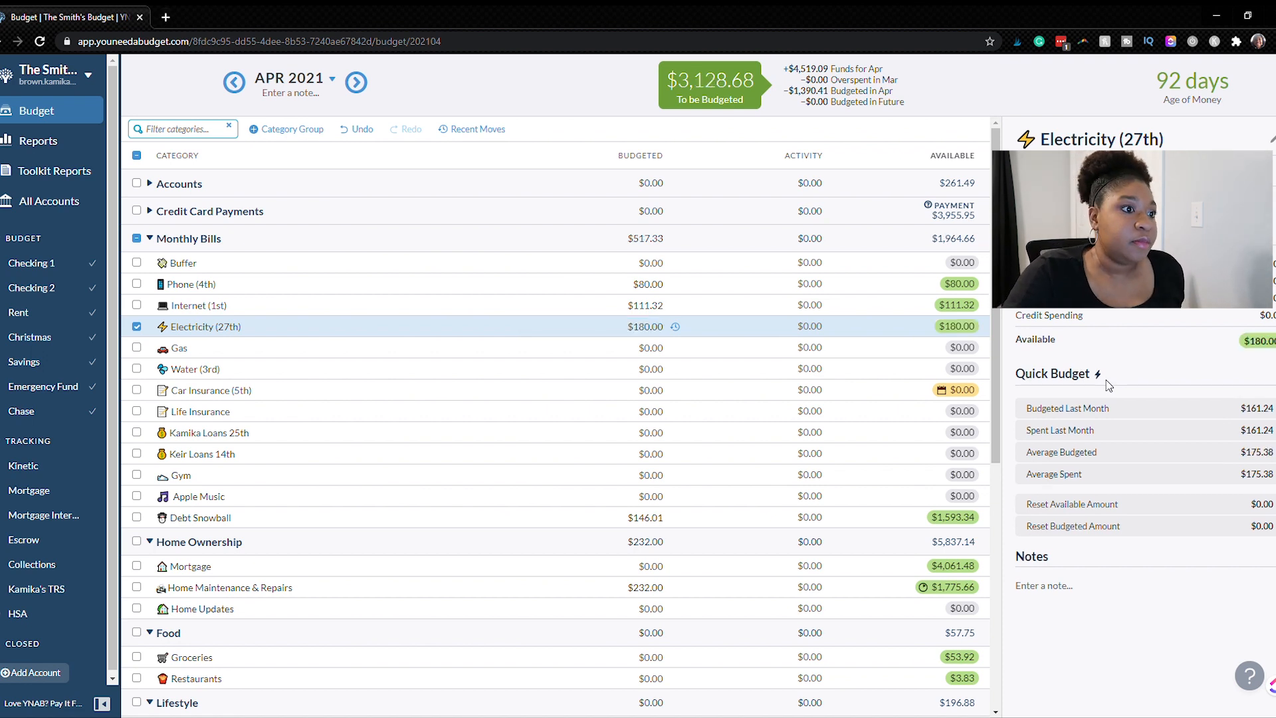
pyautogui.click(645, 347)
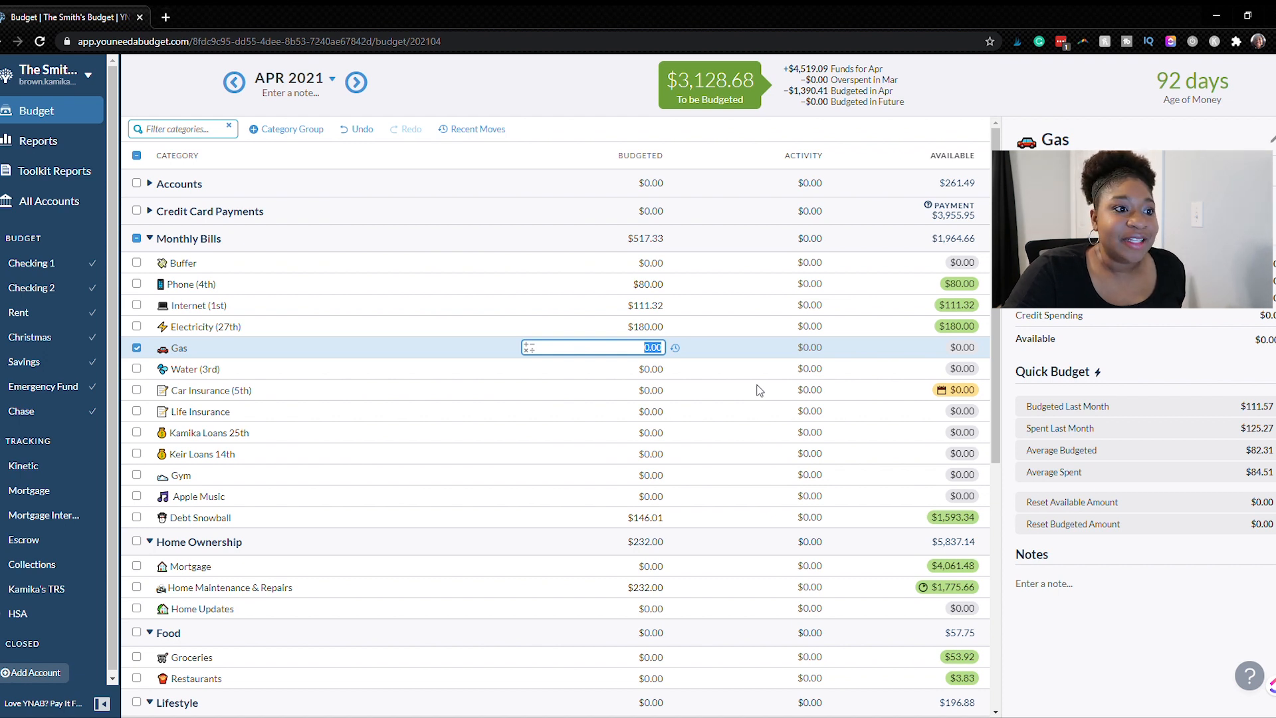
pyautogui.write('150')
pyautogui.press('Return')
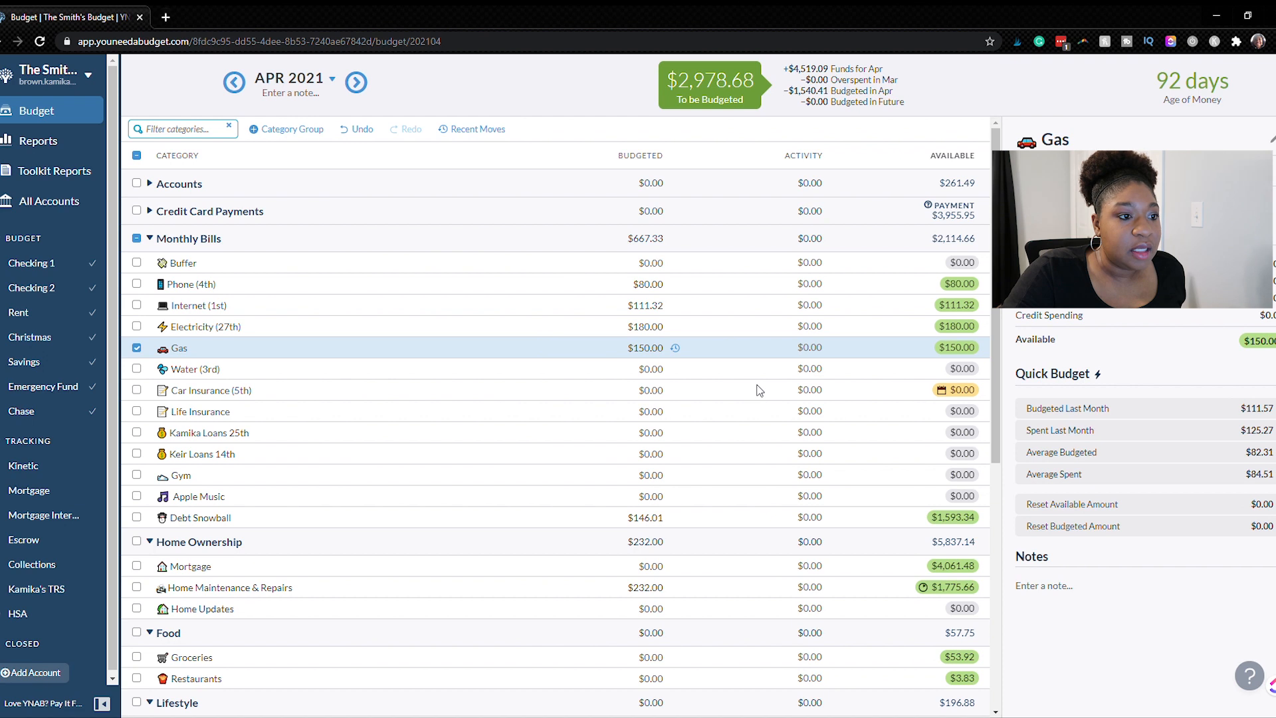
# Step: Budget Water (3rd) and Car Insurance (5th) at the amounts spent last month, $63.13 and $97.31
pyautogui.press('Down')
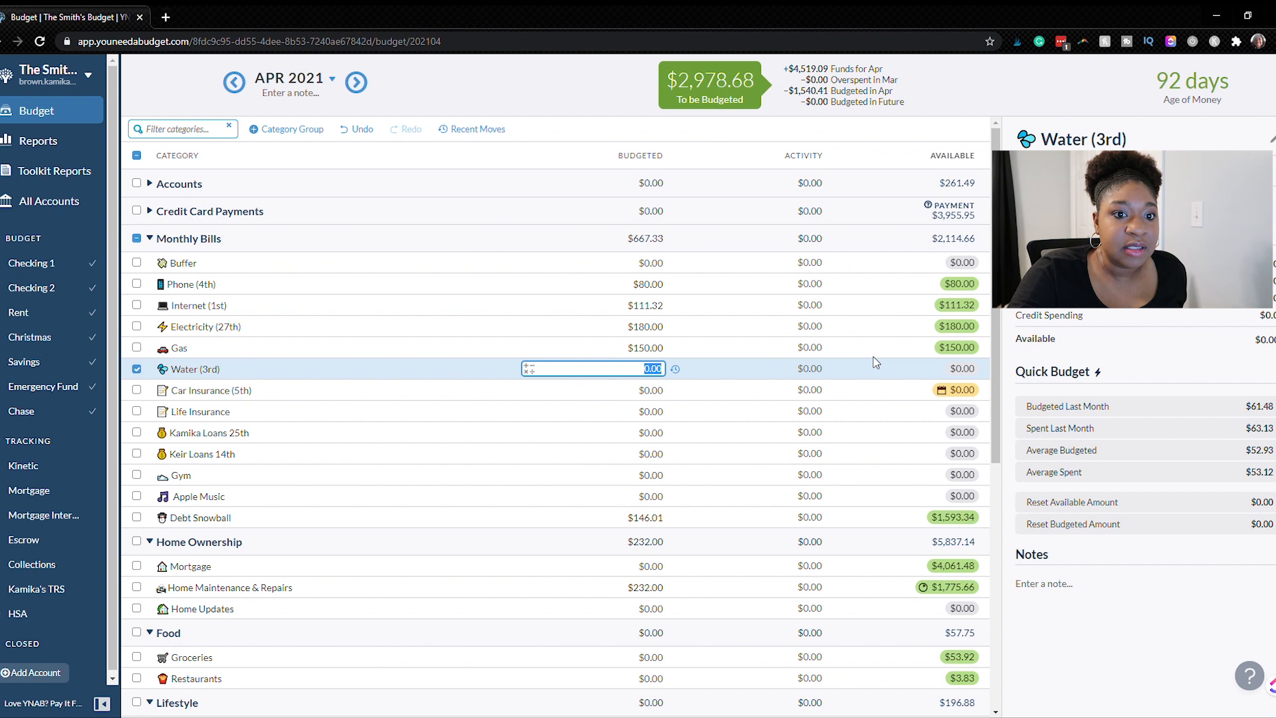
pyautogui.click(1077, 431)
pyautogui.click(664, 393)
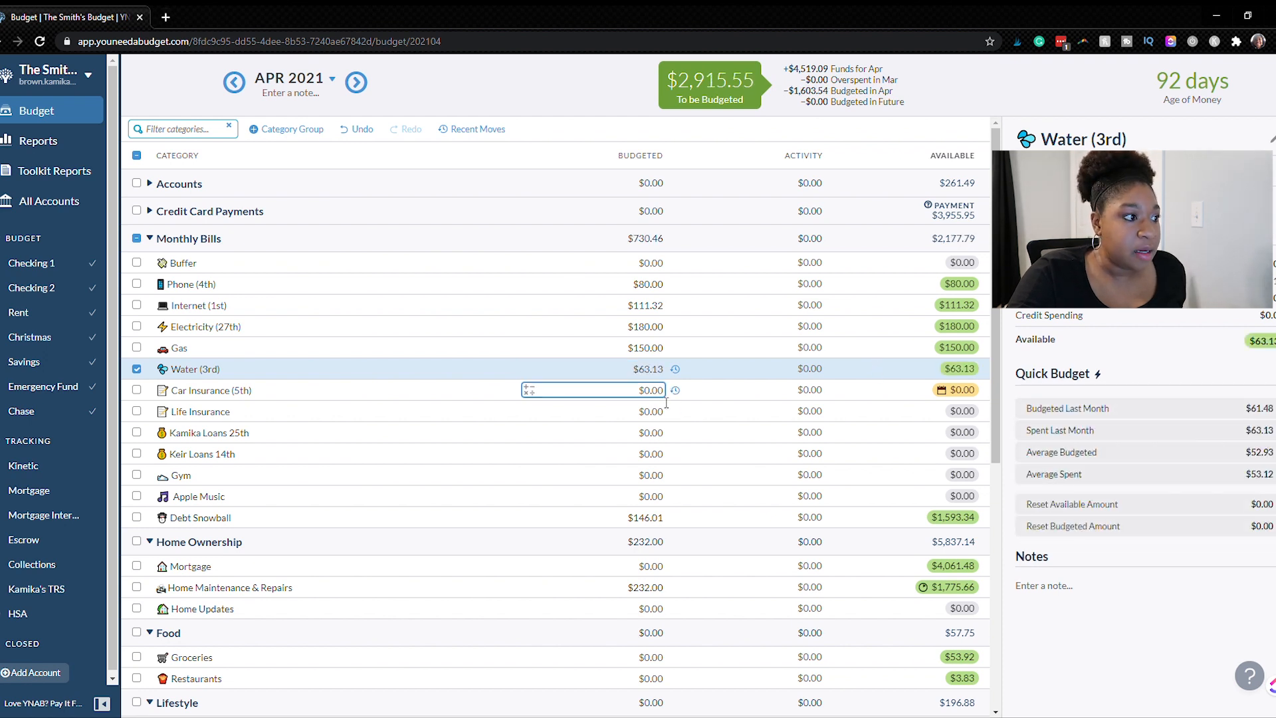
pyautogui.click(664, 394)
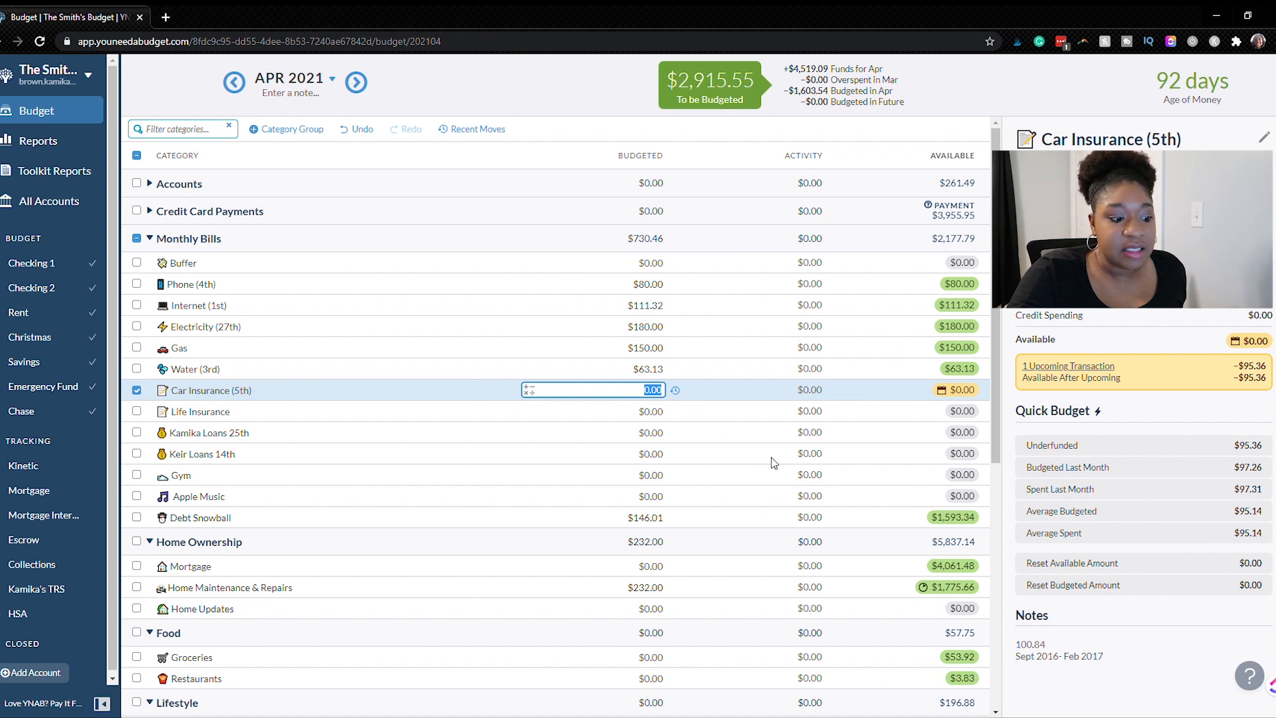
pyautogui.click(1122, 500)
# Step: Budget Life Insurance at the amount budgeted last month, $31.88
pyautogui.click(650, 417)
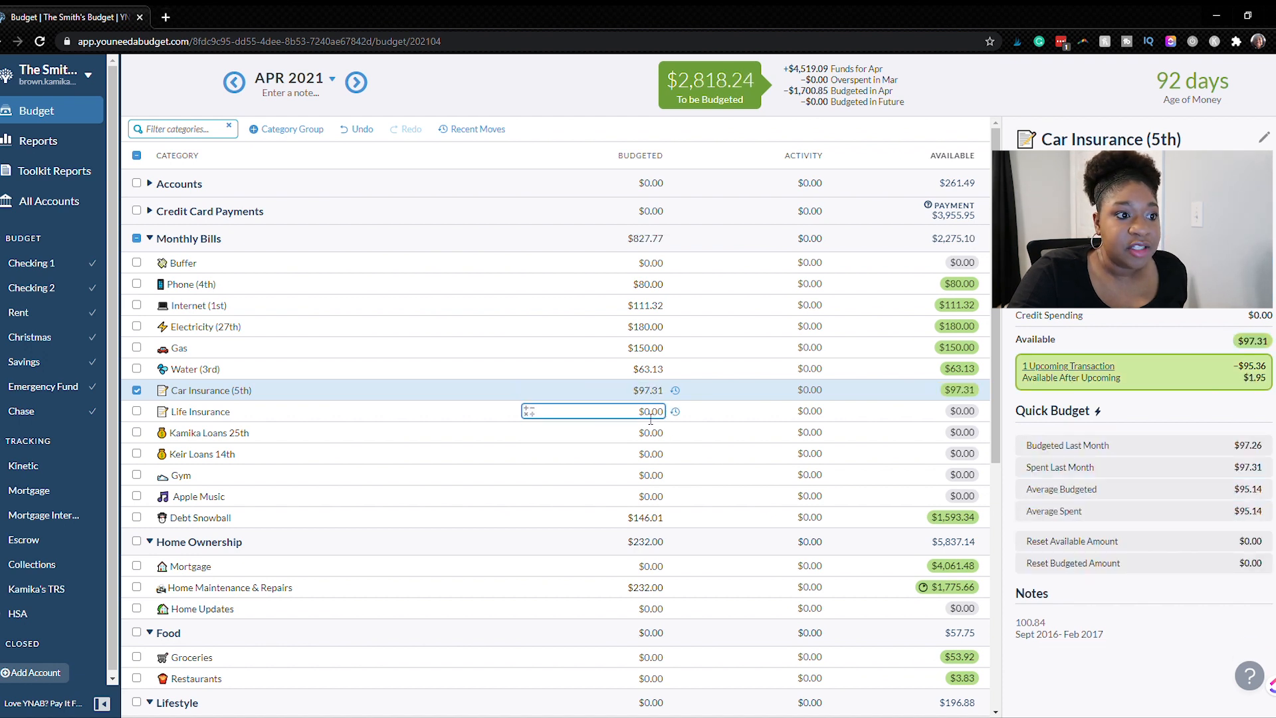
pyautogui.click(650, 416)
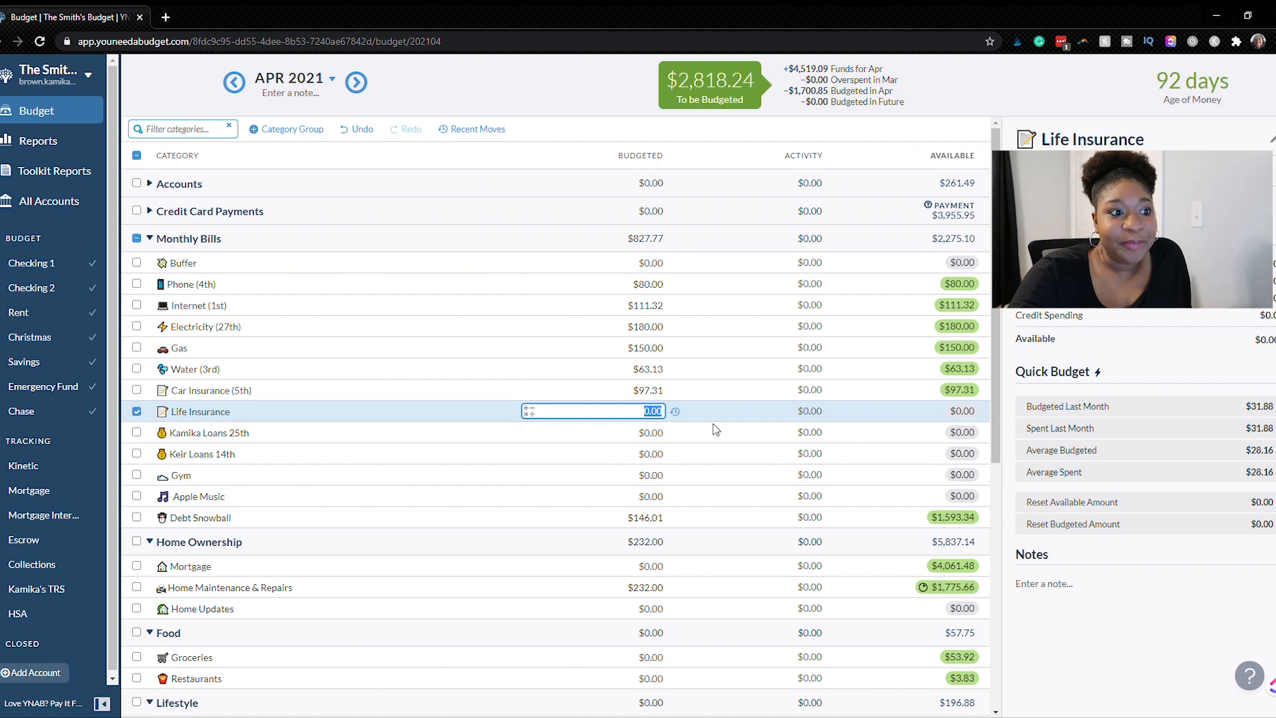
pyautogui.click(1133, 415)
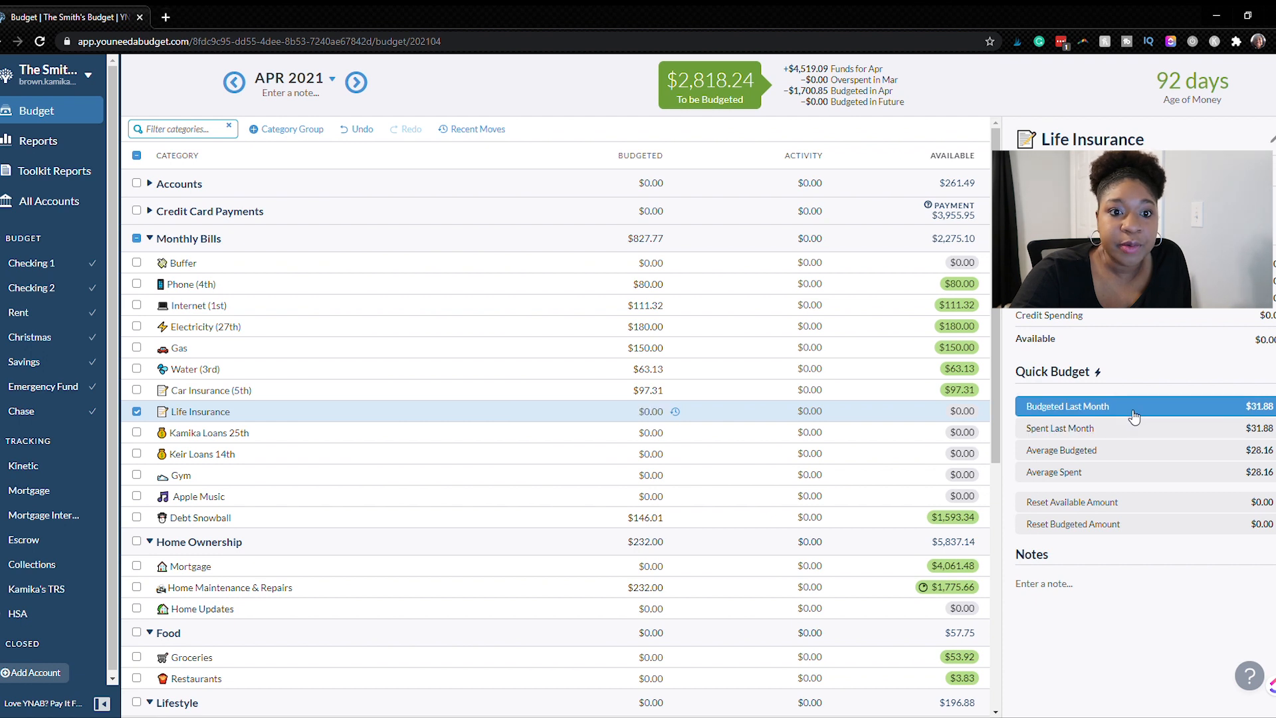
pyautogui.click(1133, 416)
# Step: Skip both loan categories and budget Gym at the amount spent last month, $13.96
pyautogui.click(655, 439)
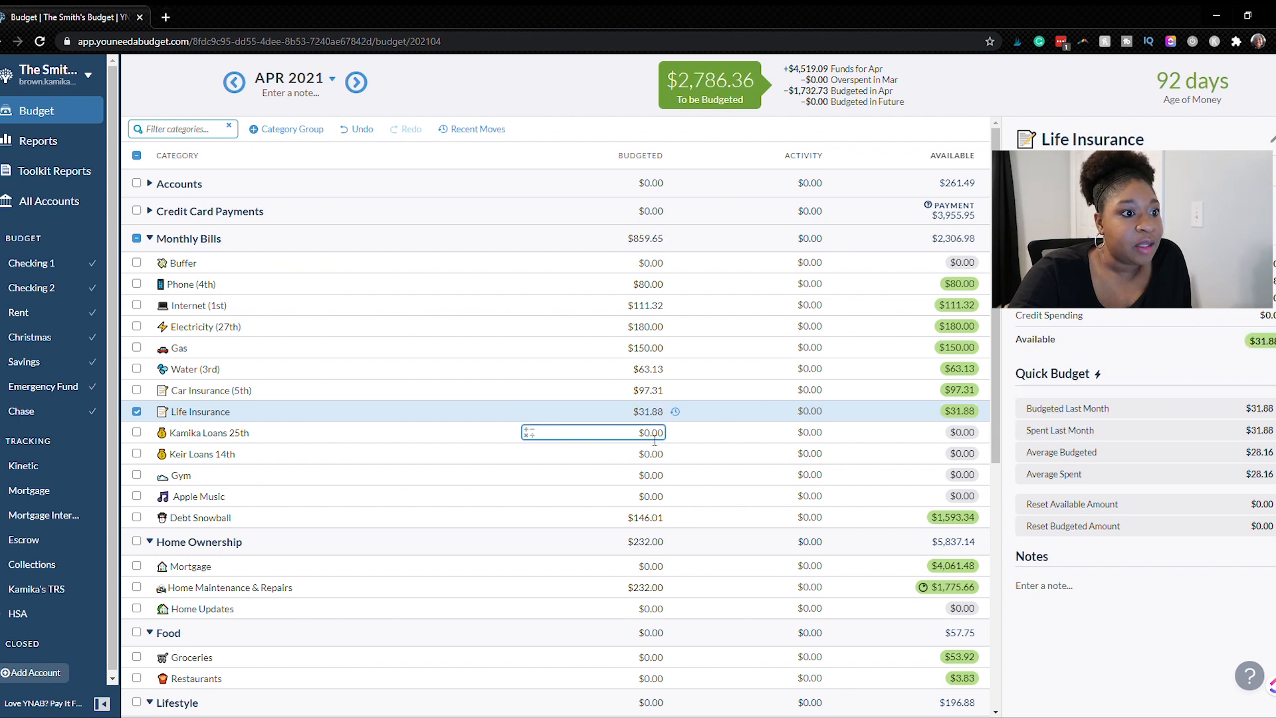
pyautogui.click(655, 438)
pyautogui.click(654, 457)
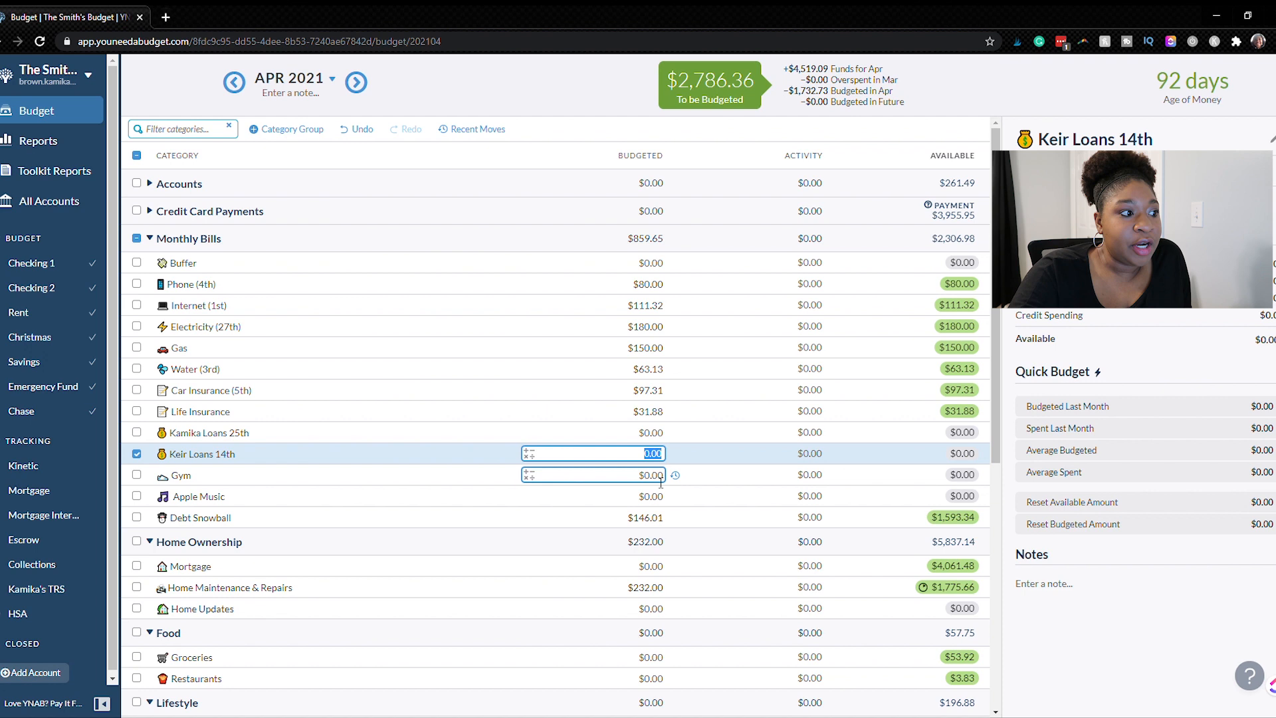
pyautogui.click(660, 481)
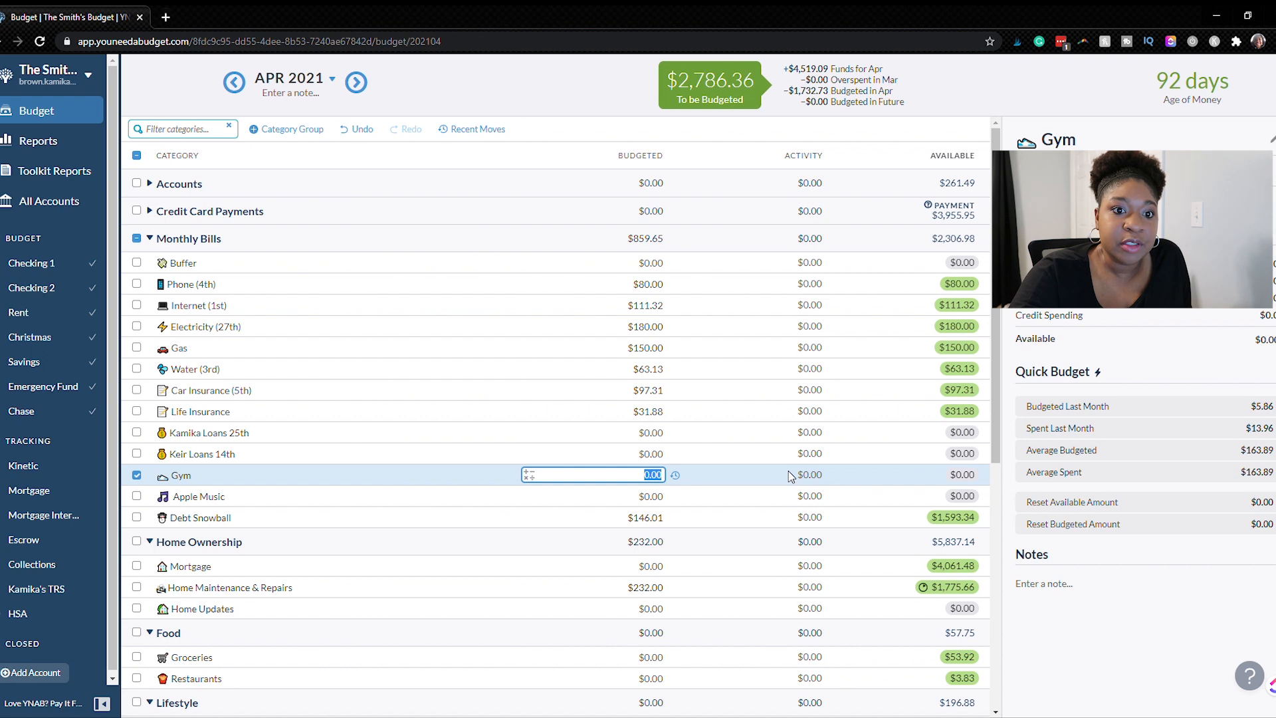
pyautogui.click(1128, 429)
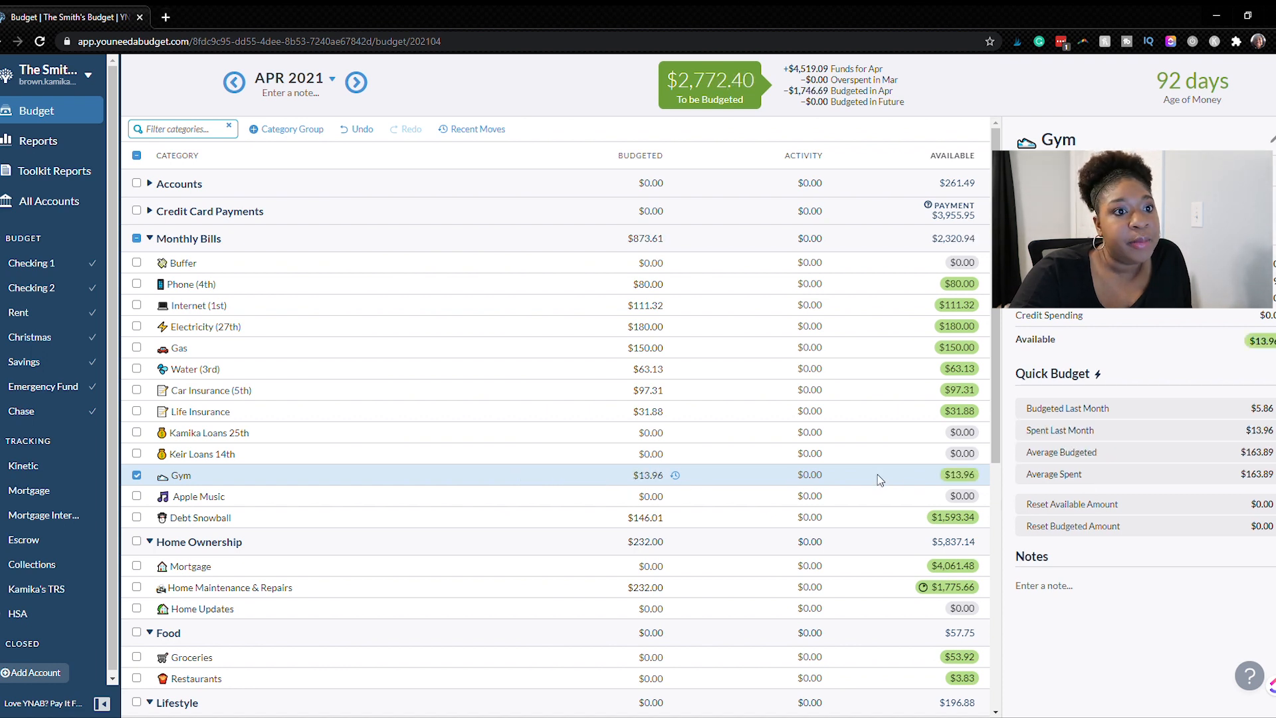
# Step: Budget $25 for the Apple Music category under Monthly Bills
pyautogui.click(668, 504)
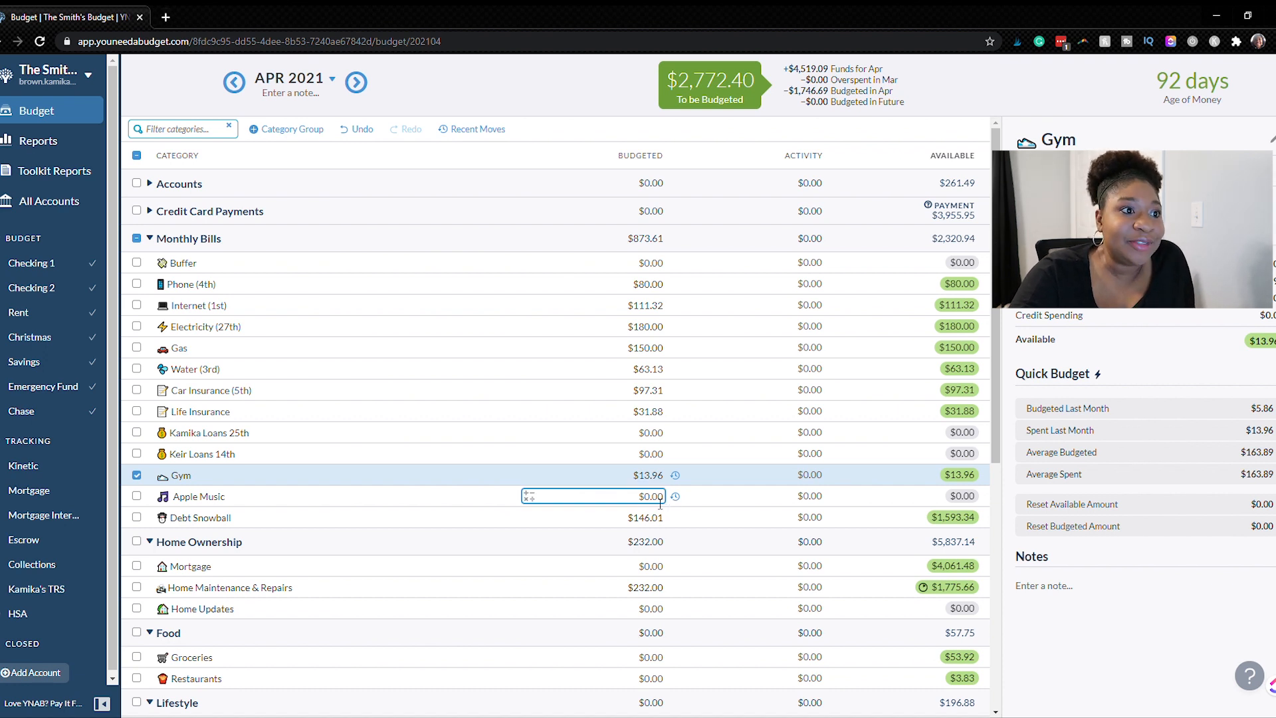
pyautogui.click(660, 504)
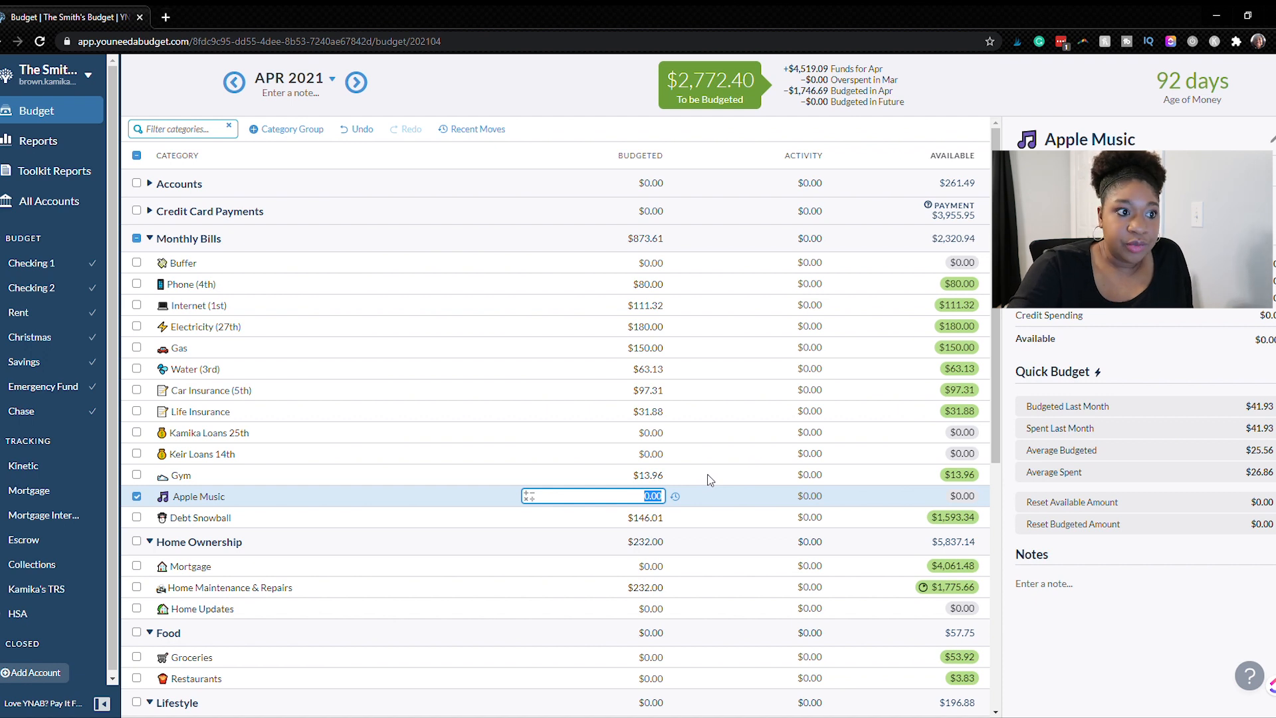
pyautogui.write('25')
pyautogui.press('Return')
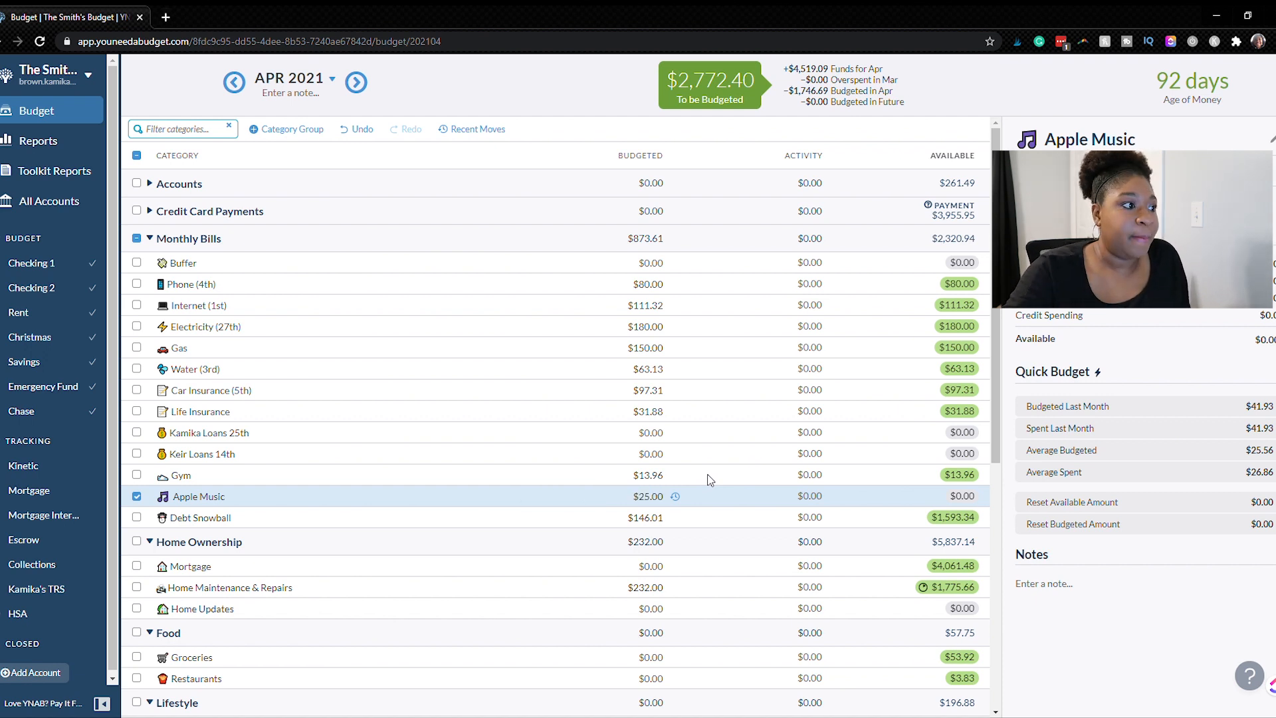
# Step: Budget Mortgage under Home Ownership at the amount budgeted last month, $1,287.00
pyautogui.scroll(-4, 706, 477)
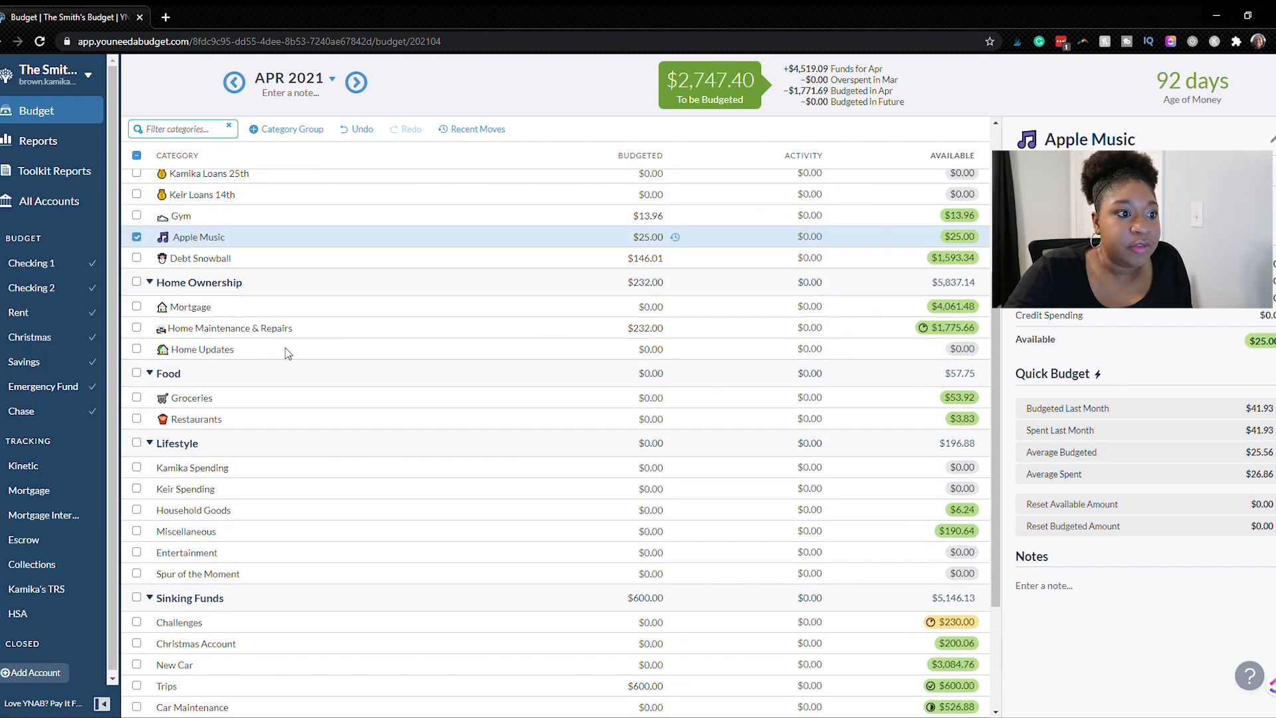
pyautogui.click(661, 311)
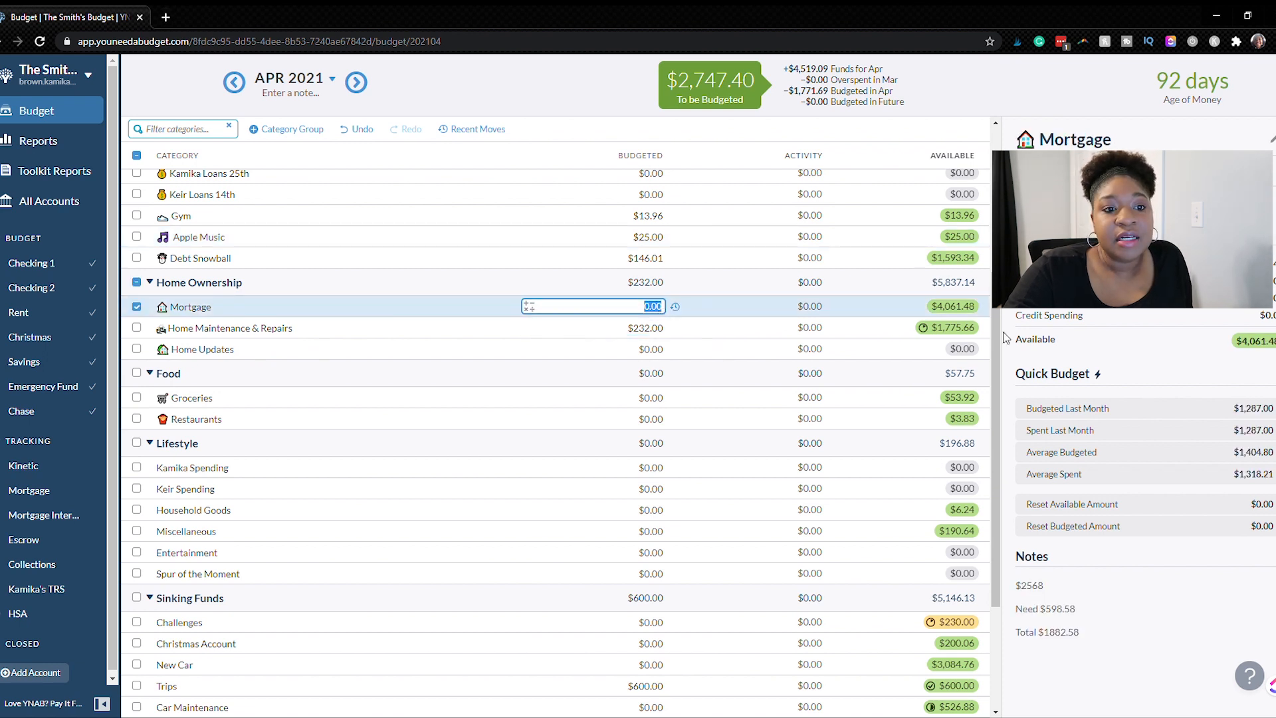
pyautogui.click(1183, 413)
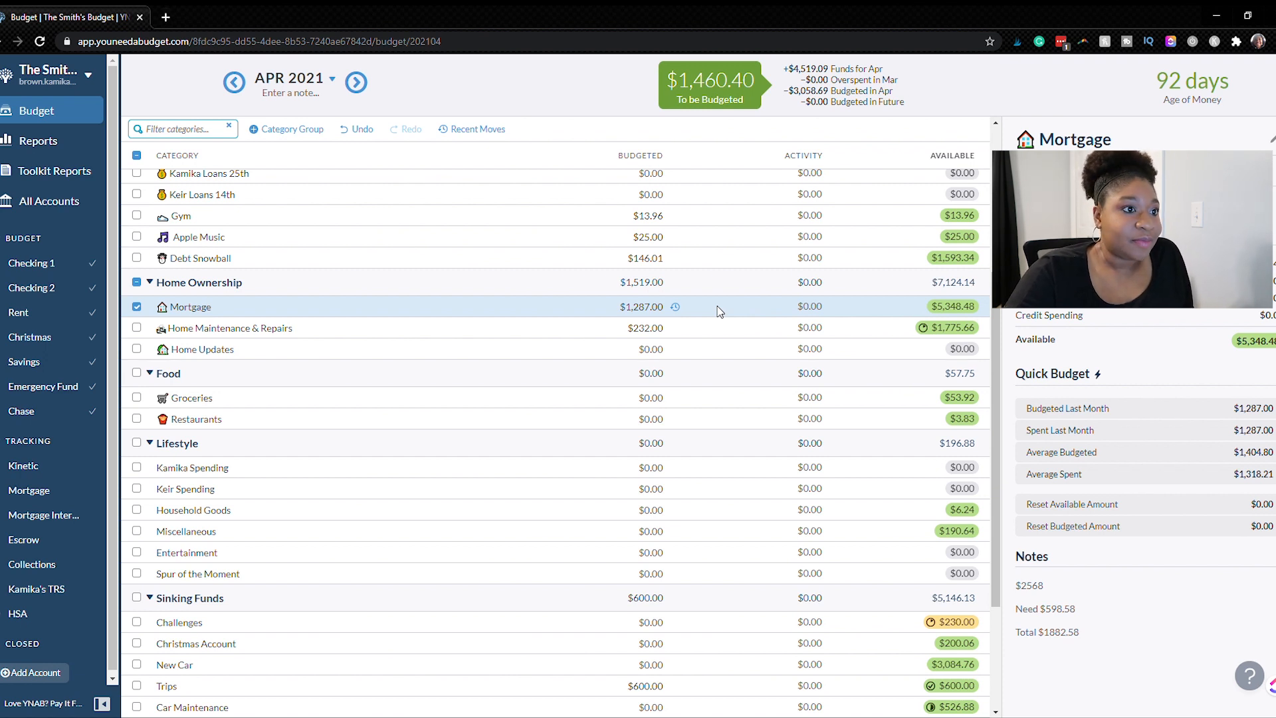
pyautogui.click(655, 331)
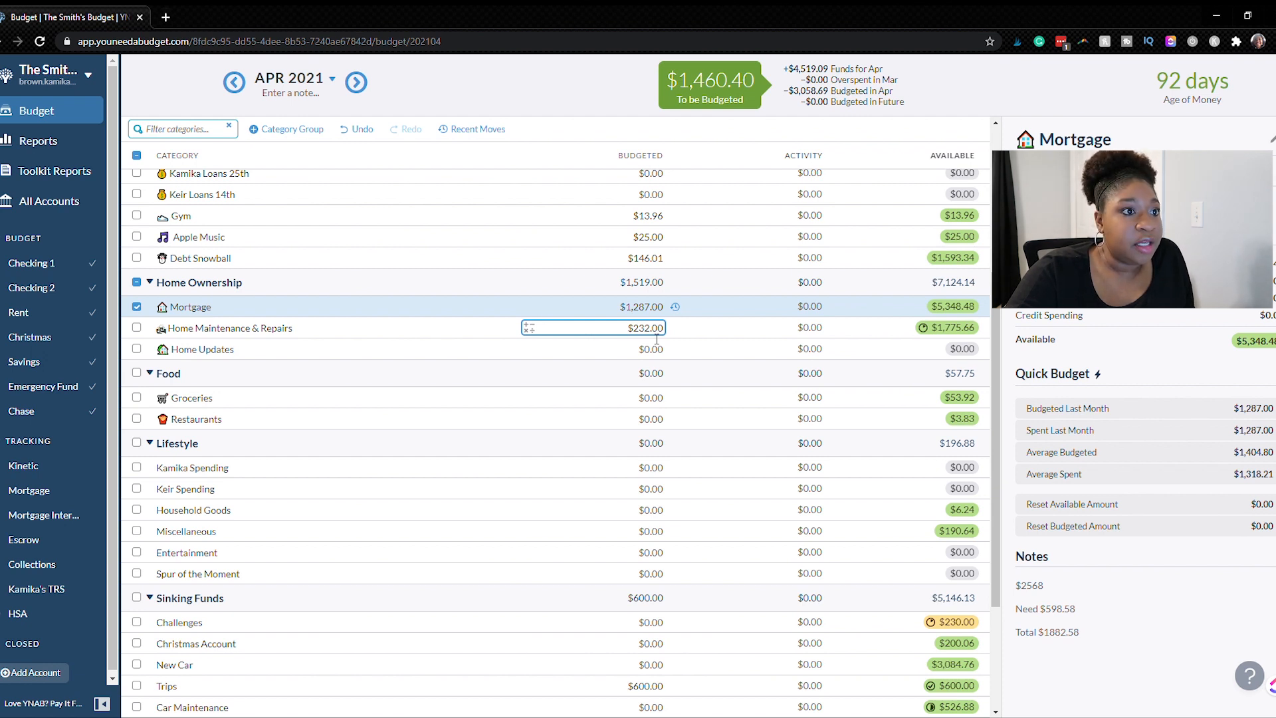
pyautogui.click(657, 342)
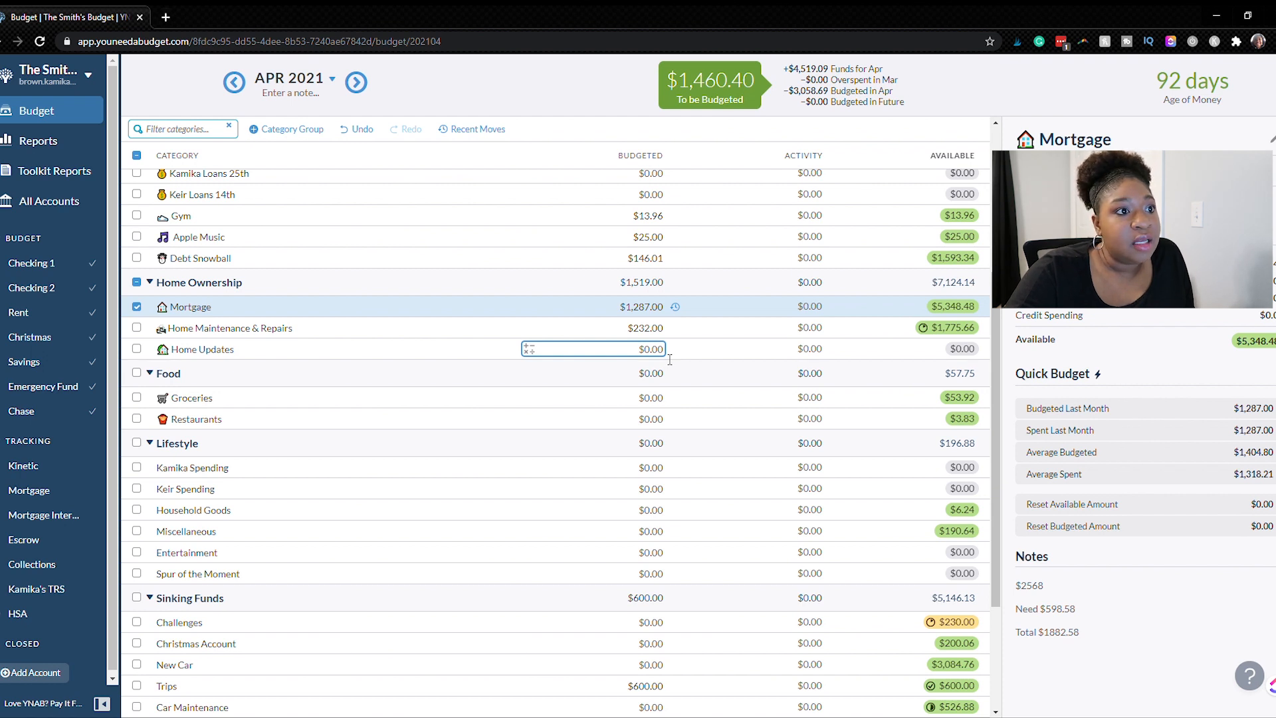
# Step: Budget $340 for Groceries and $150 for Restaurants in the Food group
pyautogui.click(664, 400)
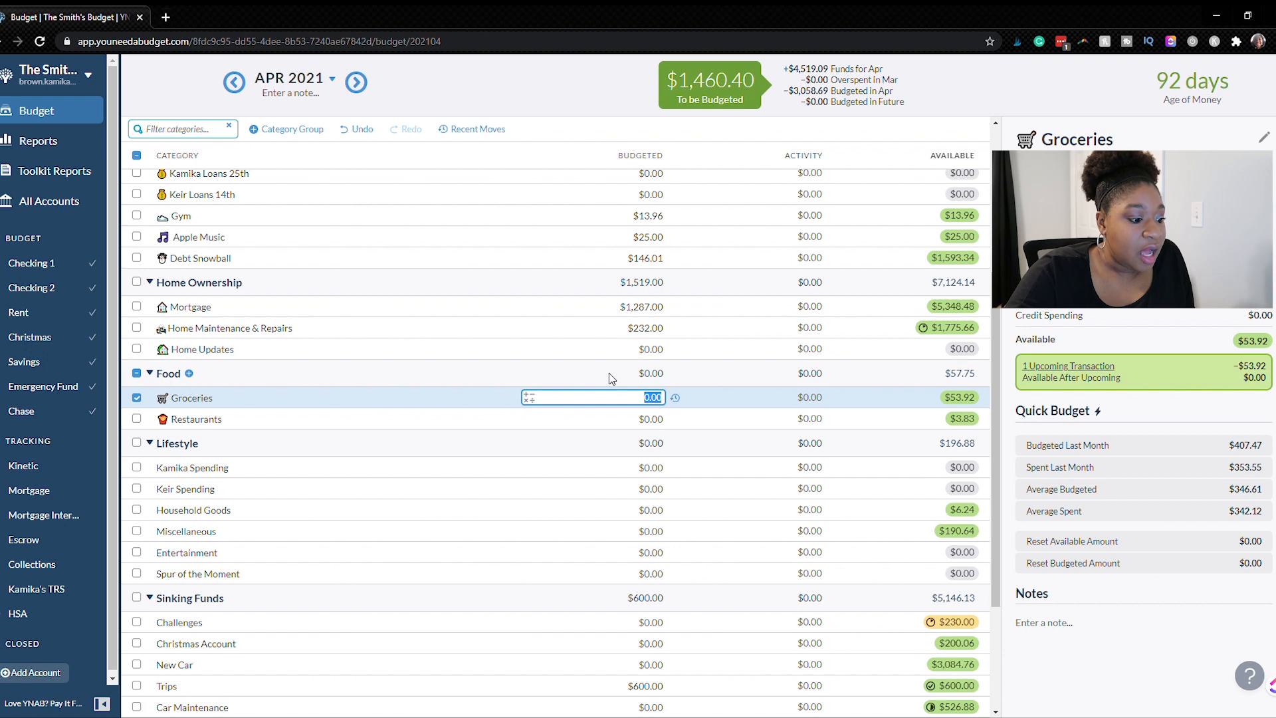
pyautogui.write('340')
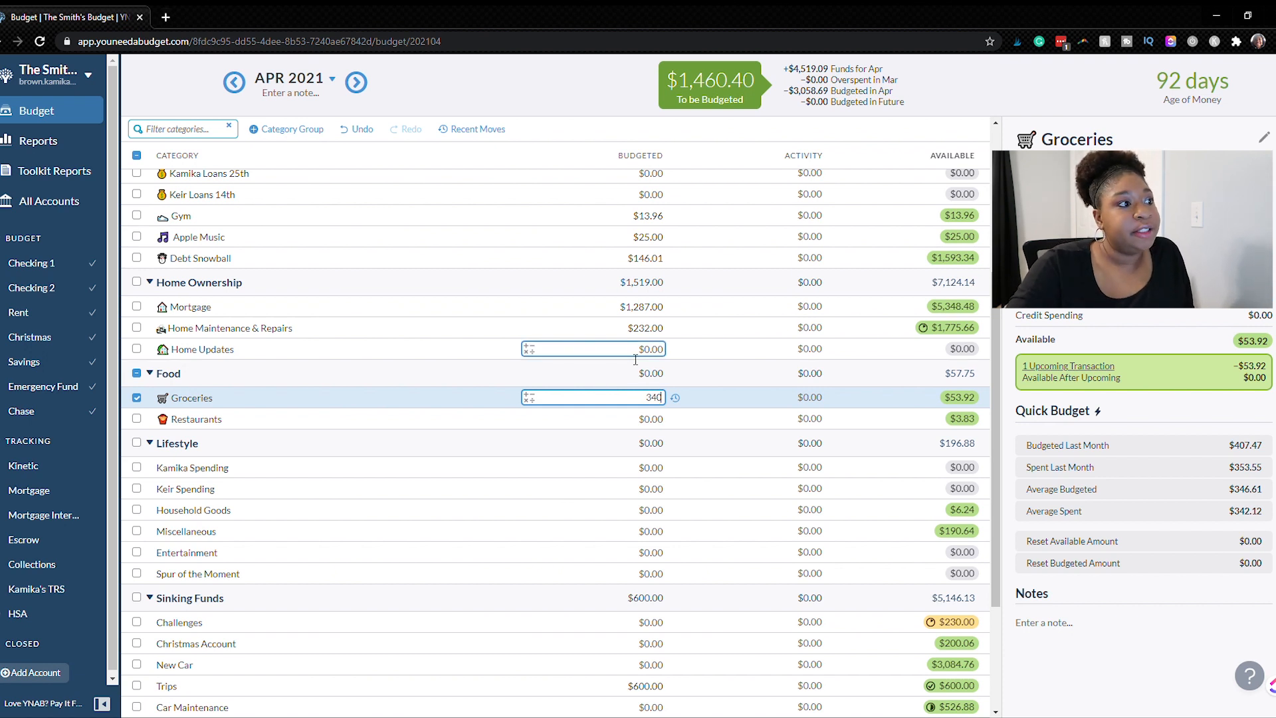
pyautogui.press('Return')
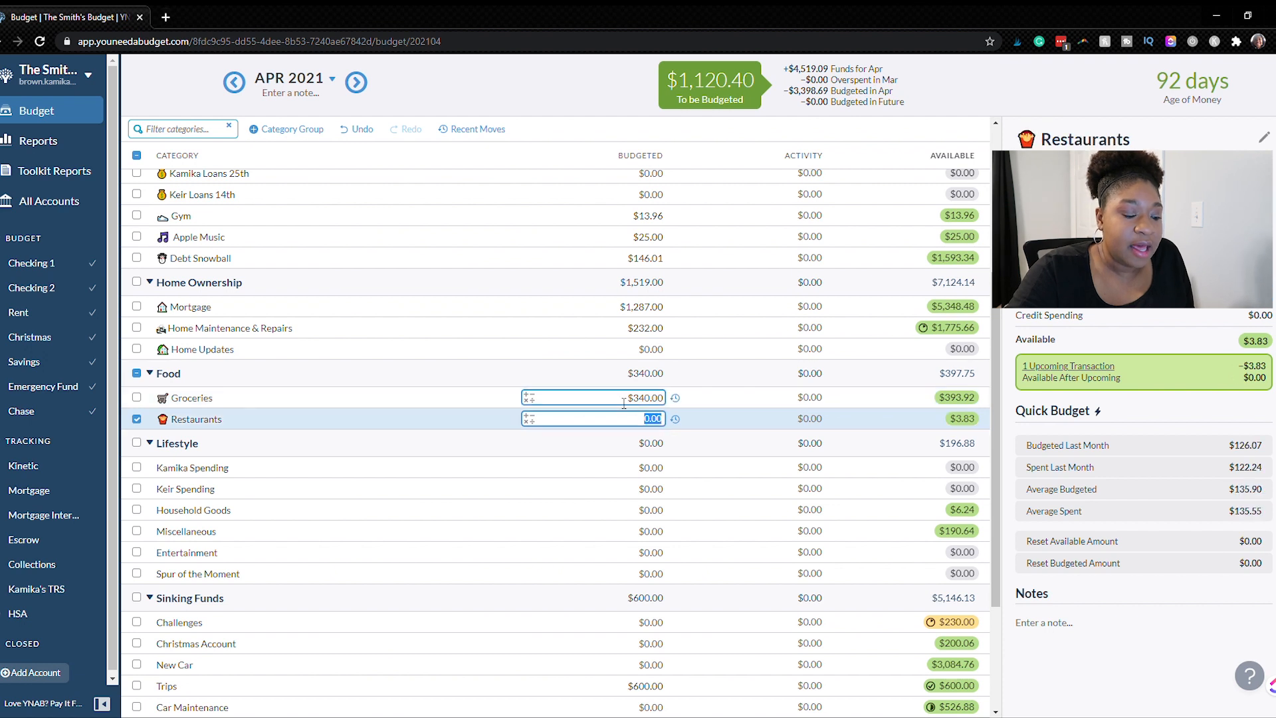
pyautogui.write('150')
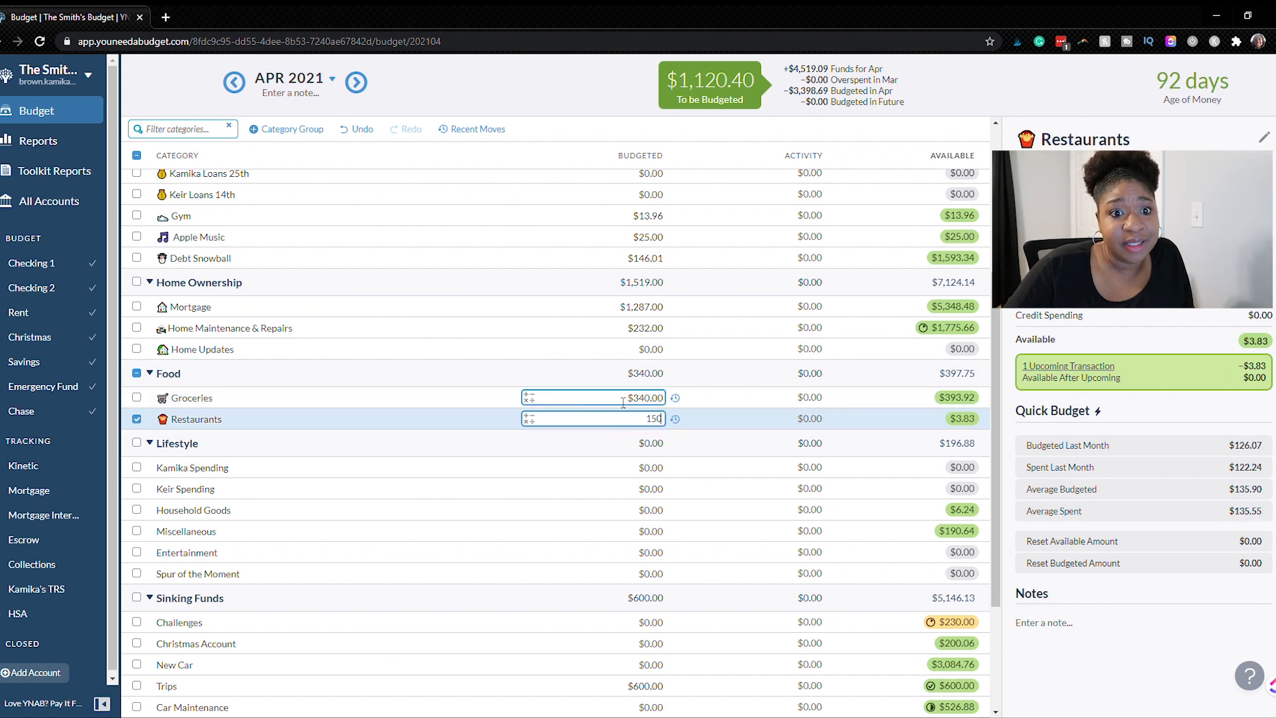
pyautogui.press('Return')
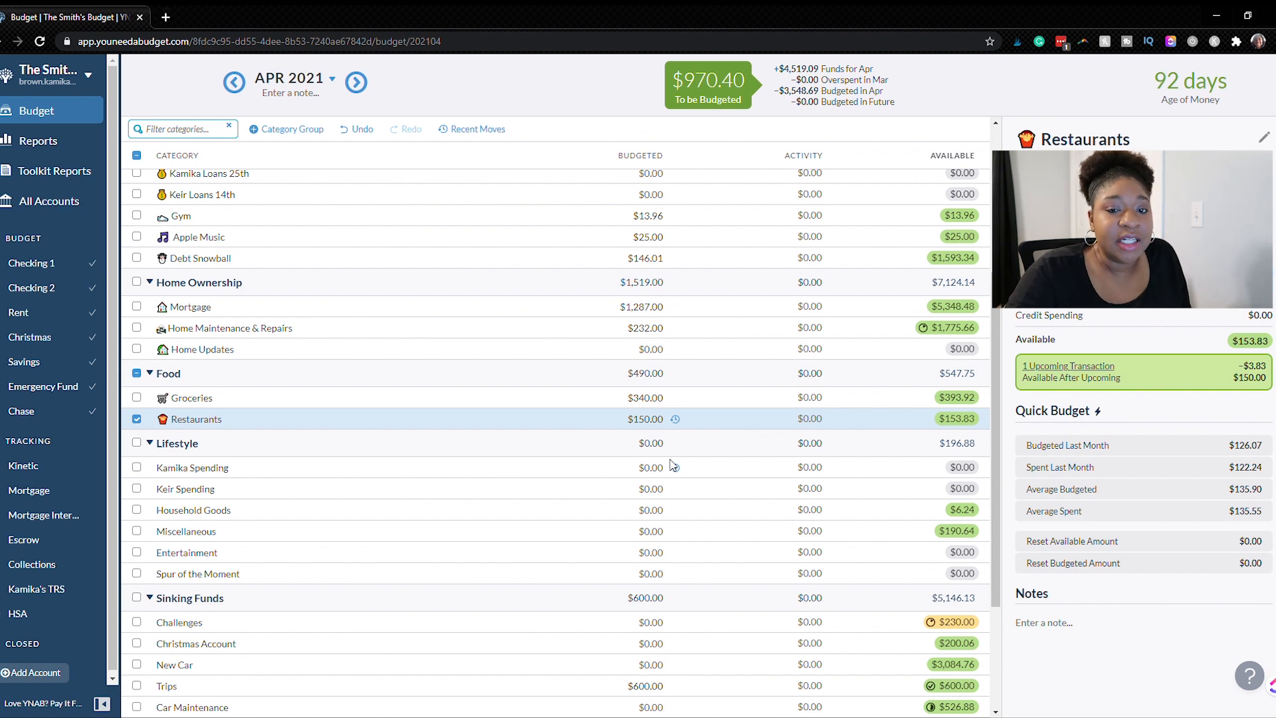
# Step: Budget $25 for each of the two personal spending categories in the Lifestyle group
pyautogui.moveTo(995, 383); pyautogui.dragTo(1003, 461)
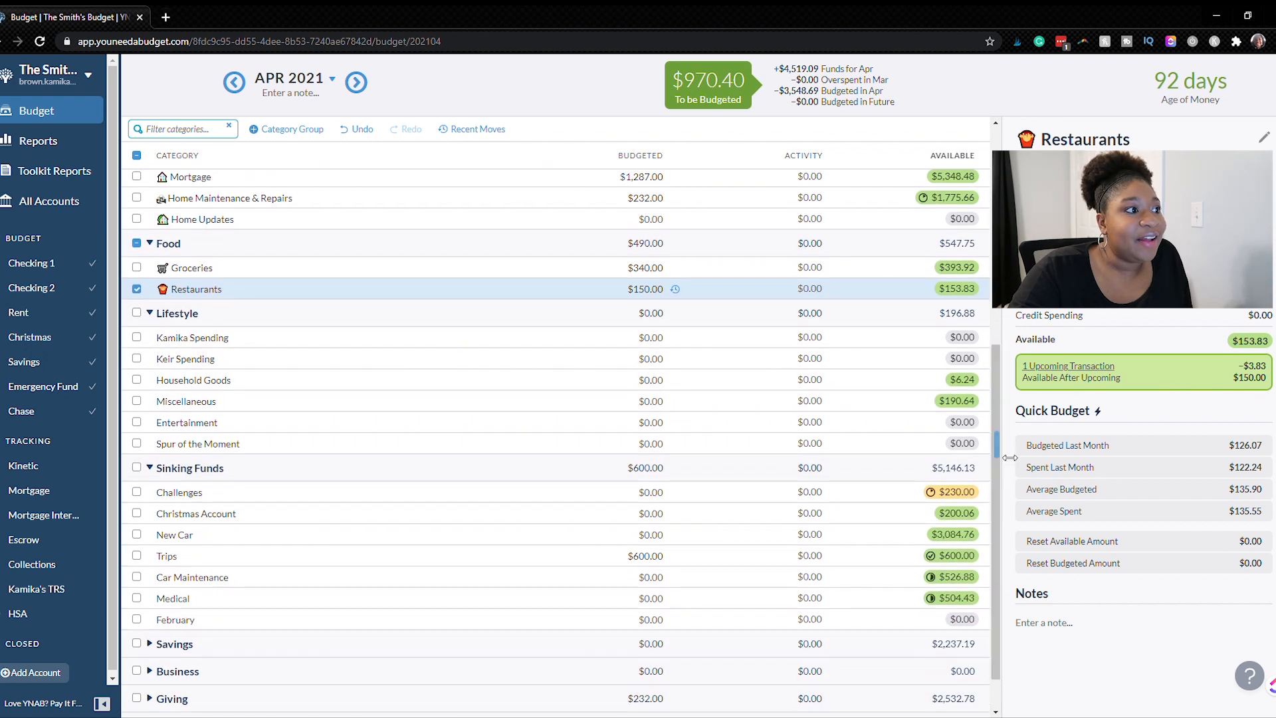
pyautogui.click(566, 222)
pyautogui.click(632, 338)
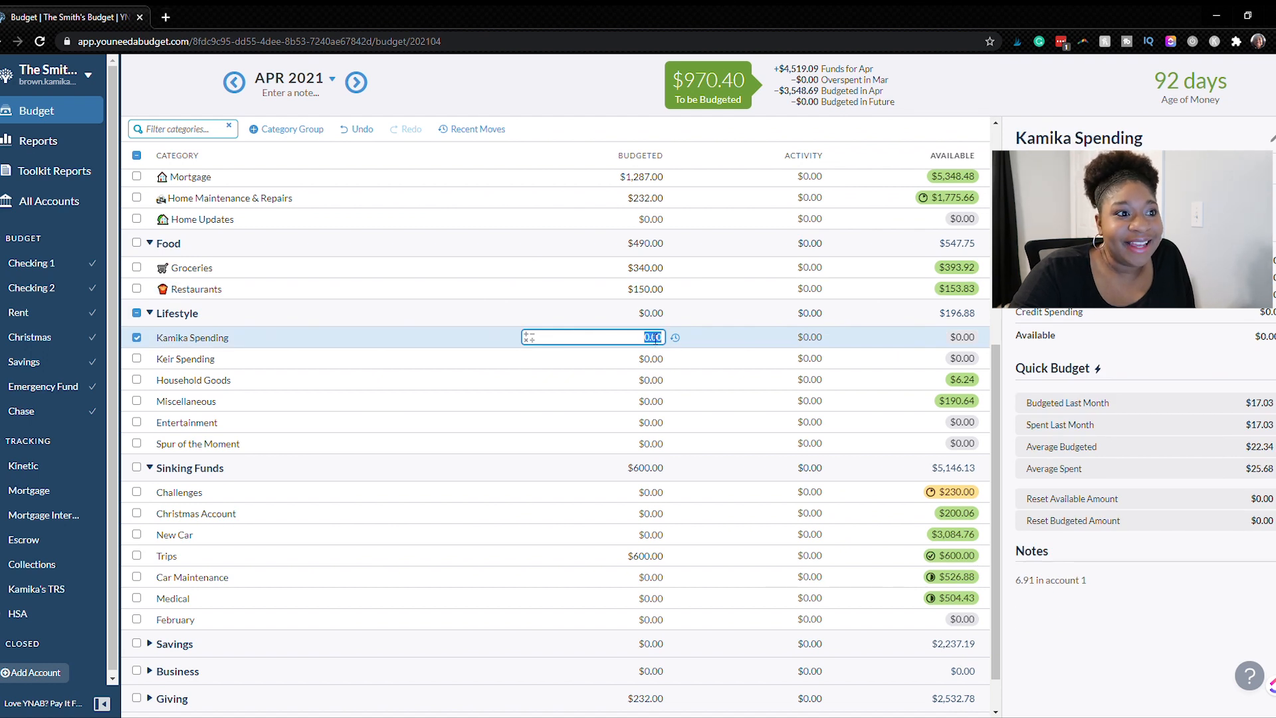
pyautogui.write('25')
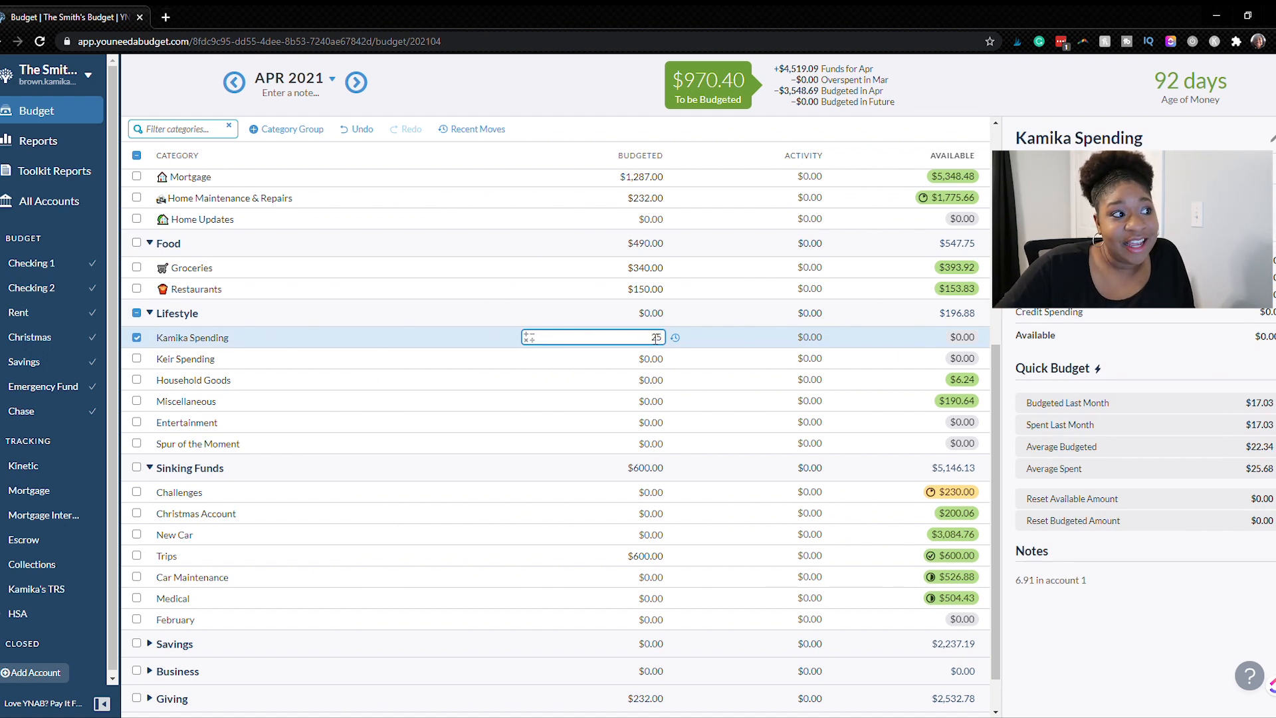
pyautogui.press('Return')
pyautogui.write('25')
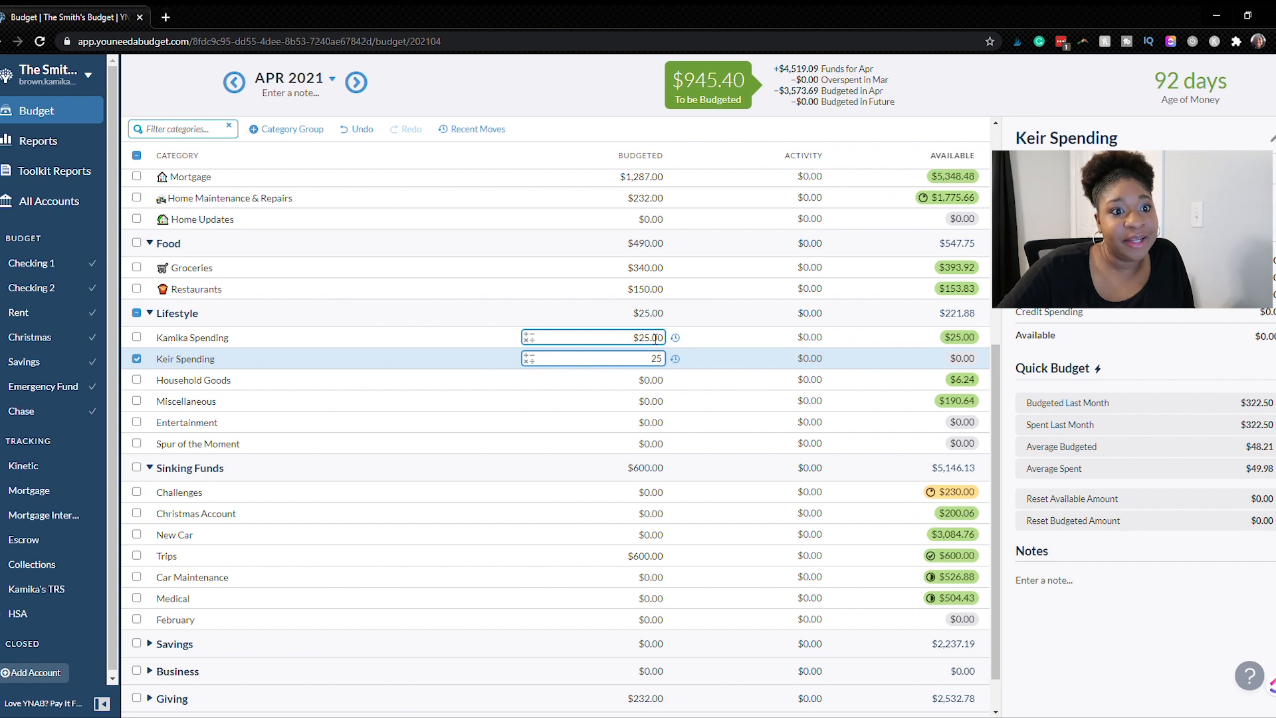
pyautogui.press('Return')
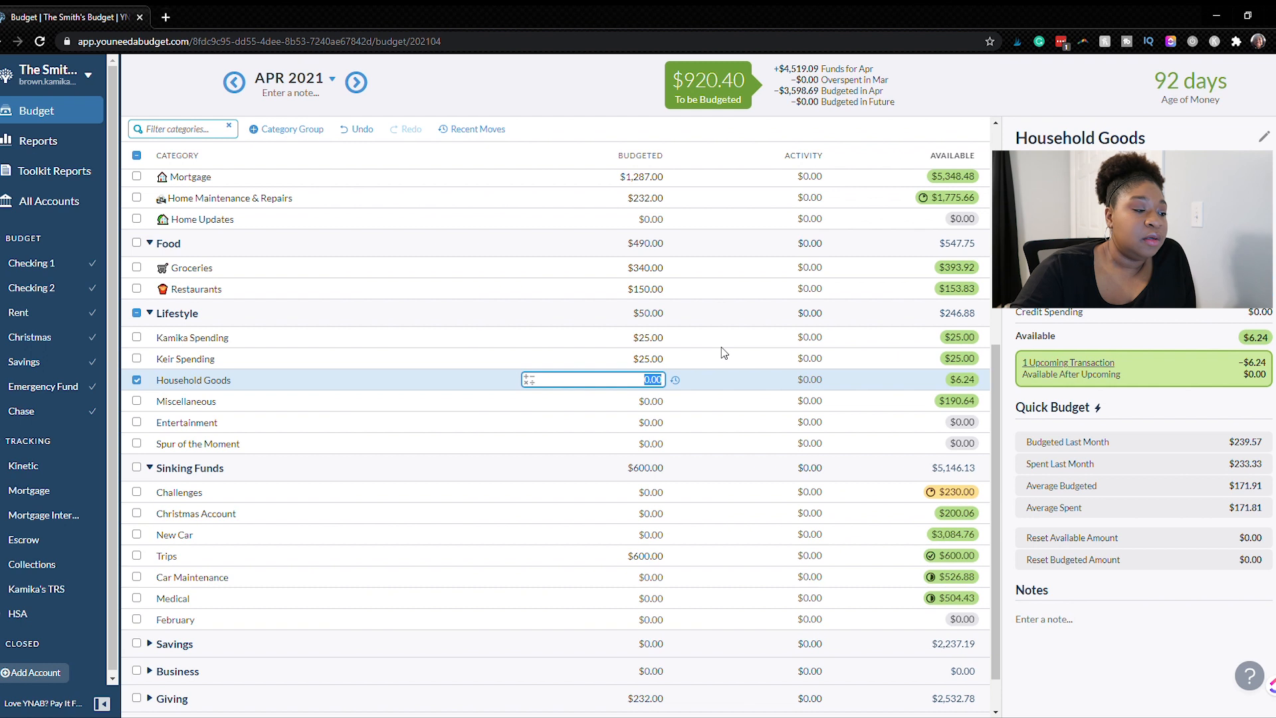
# Step: Budget $100 each for Household Goods and Miscellaneous in the Lifestyle group
pyautogui.write('1')
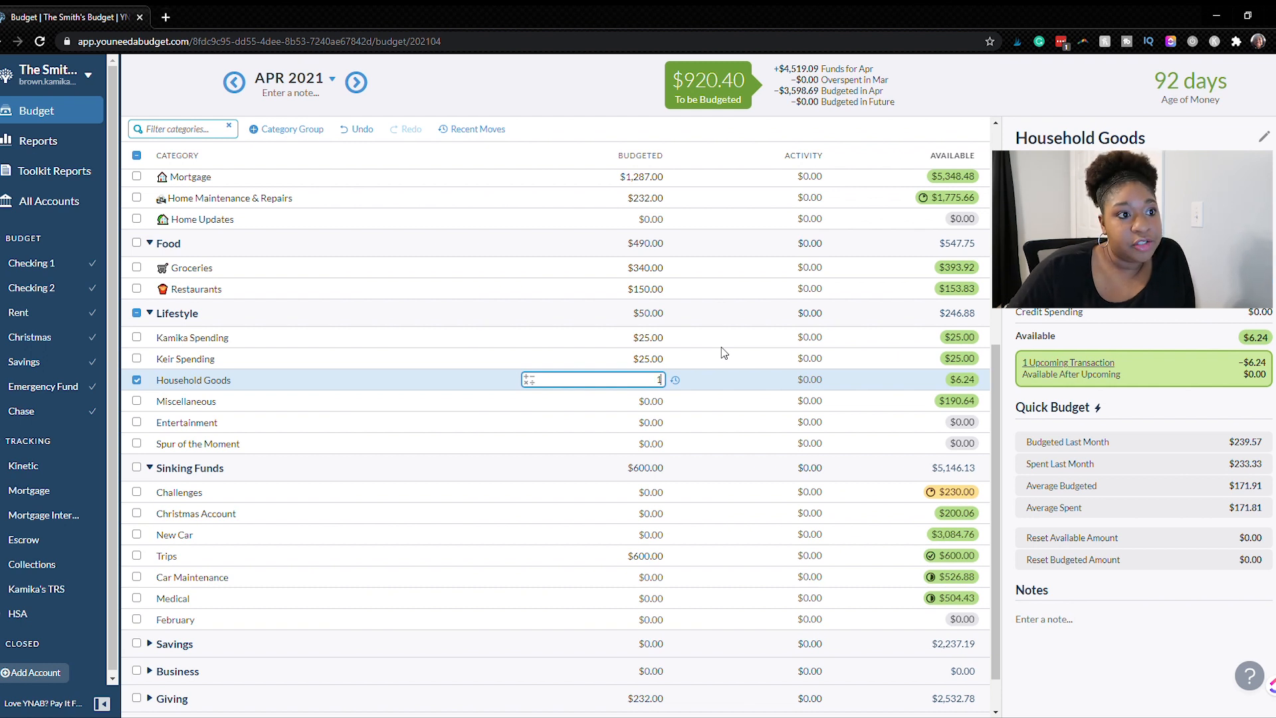
pyautogui.write('00')
pyautogui.press('Return')
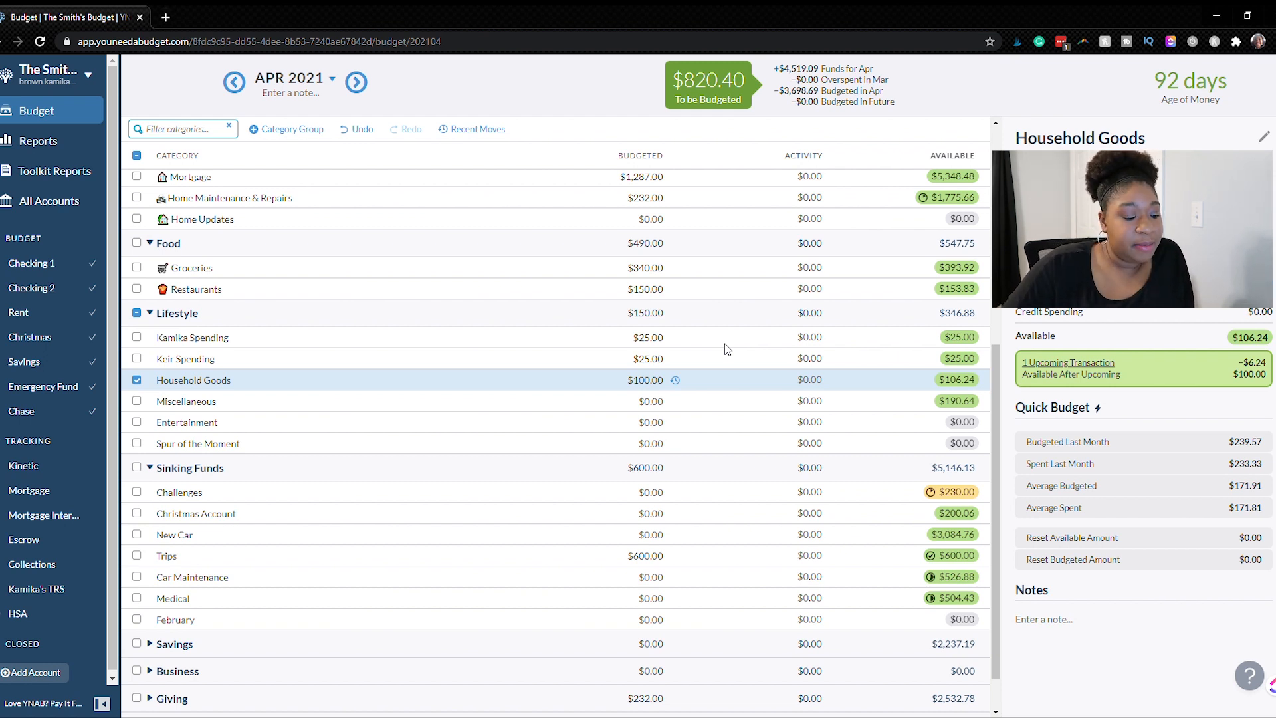
pyautogui.click(668, 402)
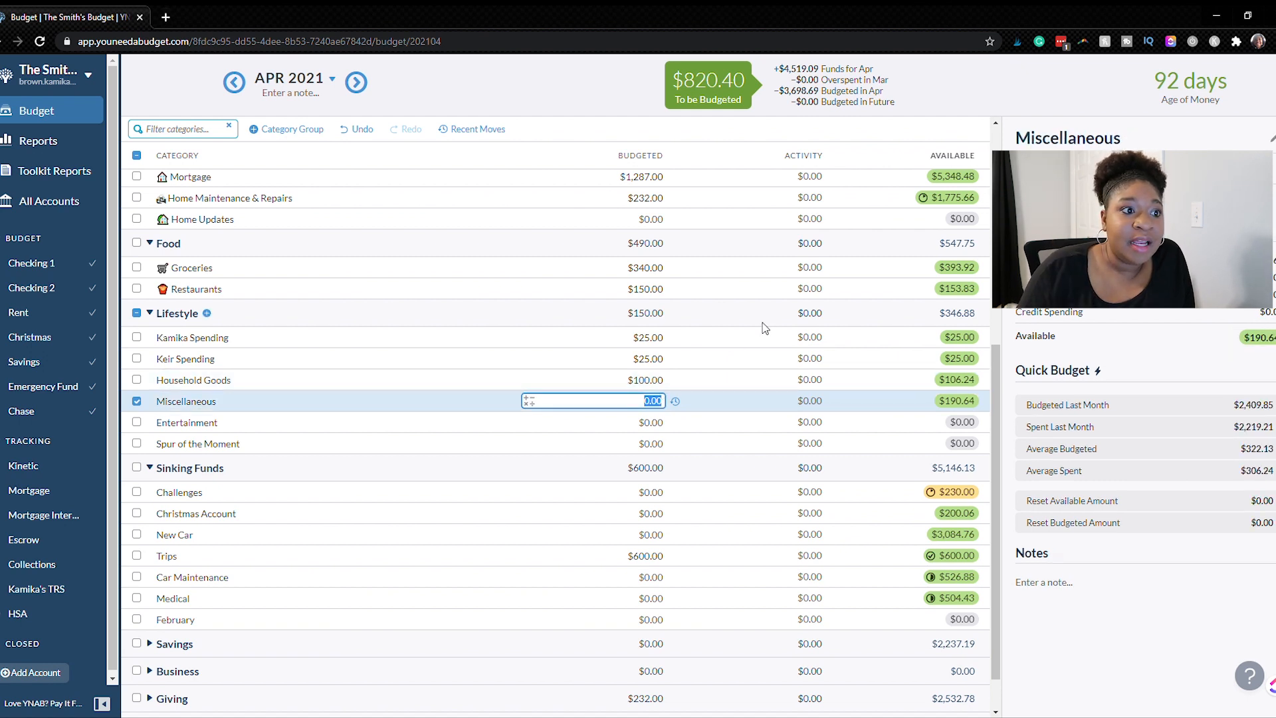
pyautogui.write('100')
pyautogui.press('Return')
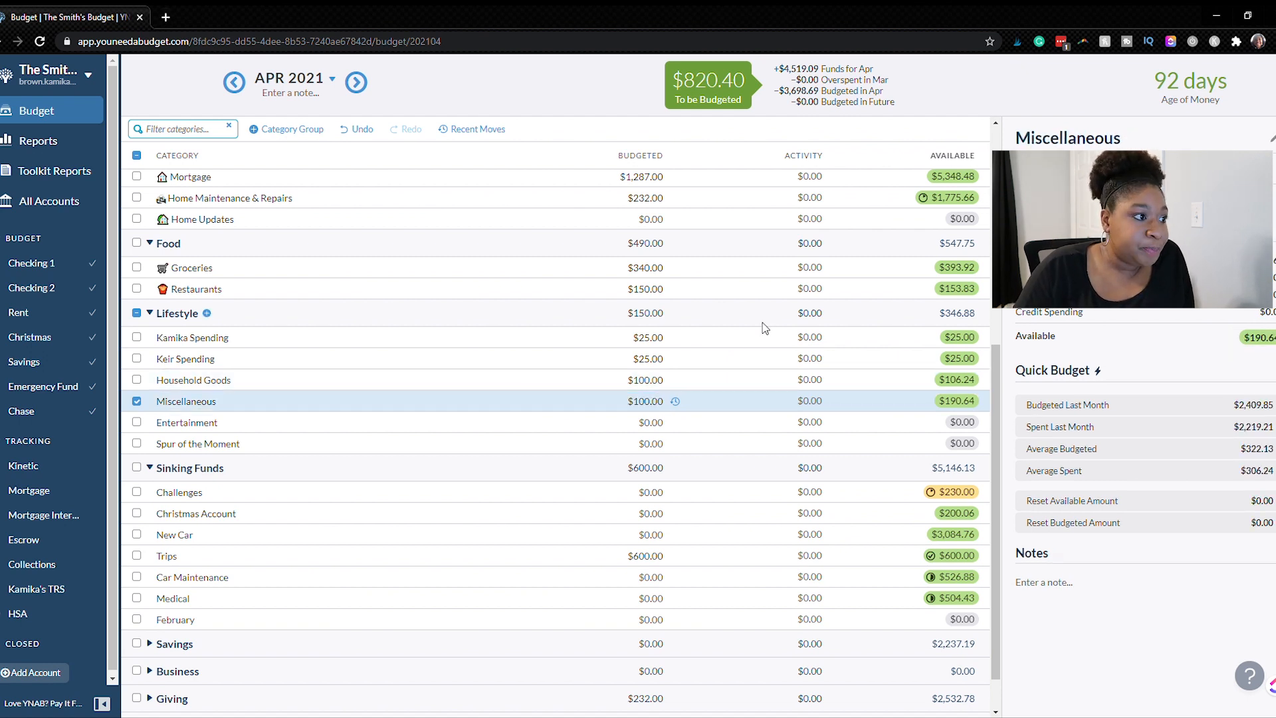
pyautogui.press('Tab')
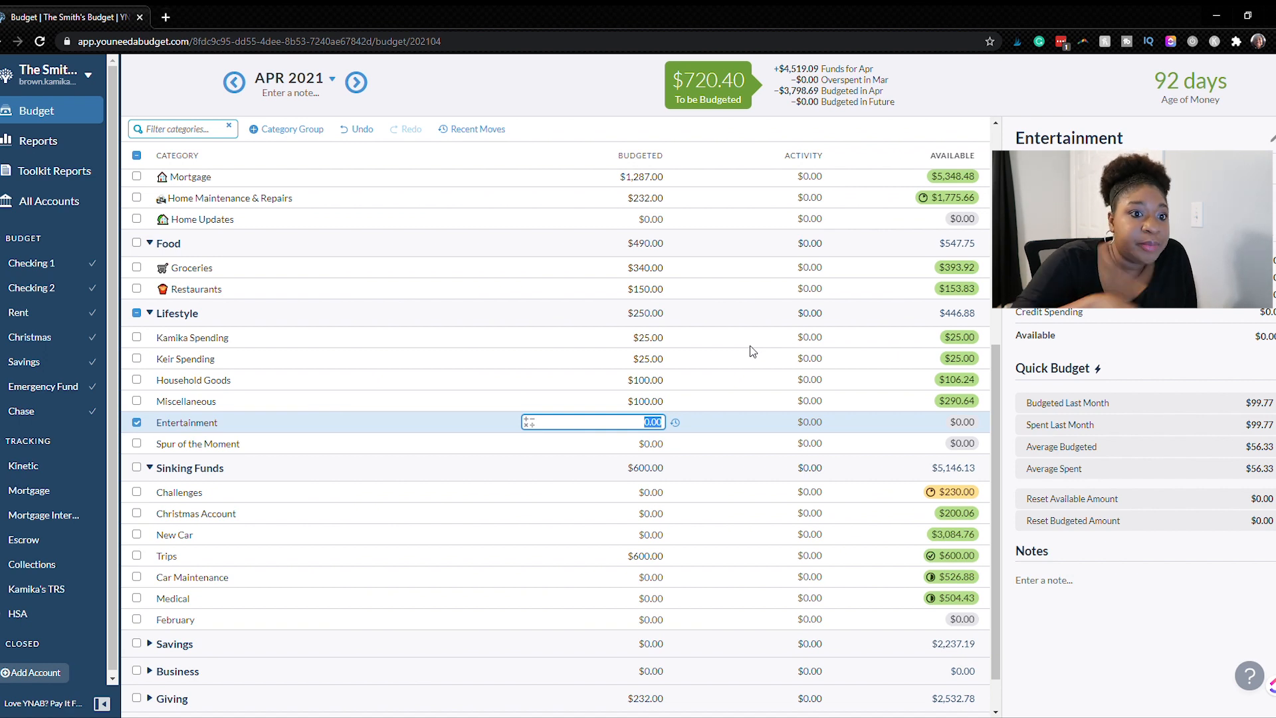
# Step: Budget $100 each for Entertainment and Spur of the Moment in the Lifestyle group
pyautogui.write('100')
pyautogui.press('Return')
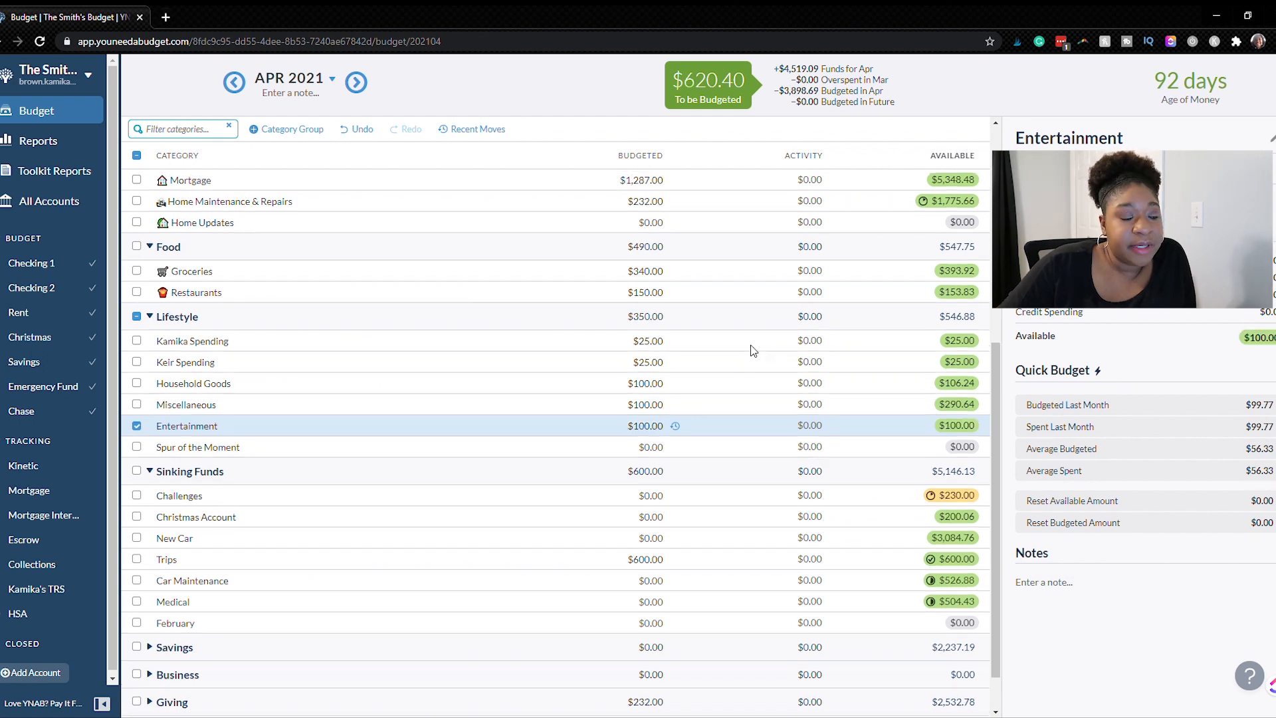
pyautogui.scroll(1, 750, 350)
pyautogui.click(654, 515)
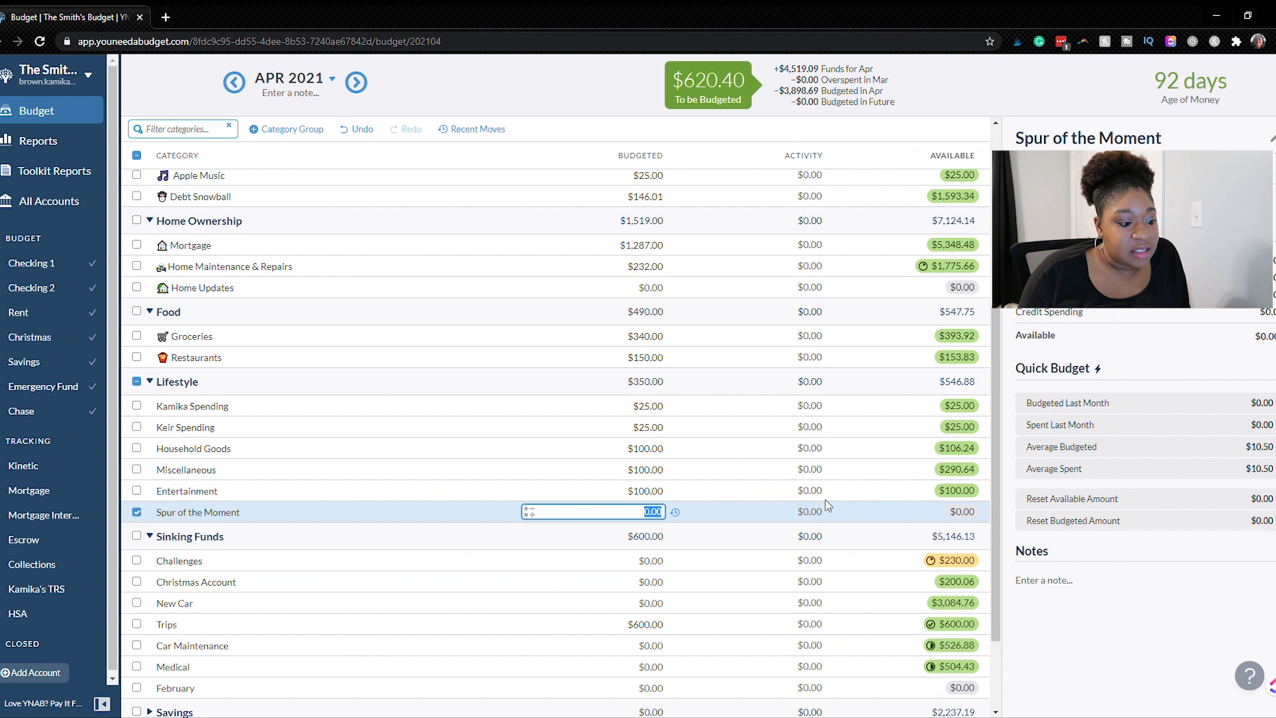
pyautogui.write('100')
pyautogui.press('Return')
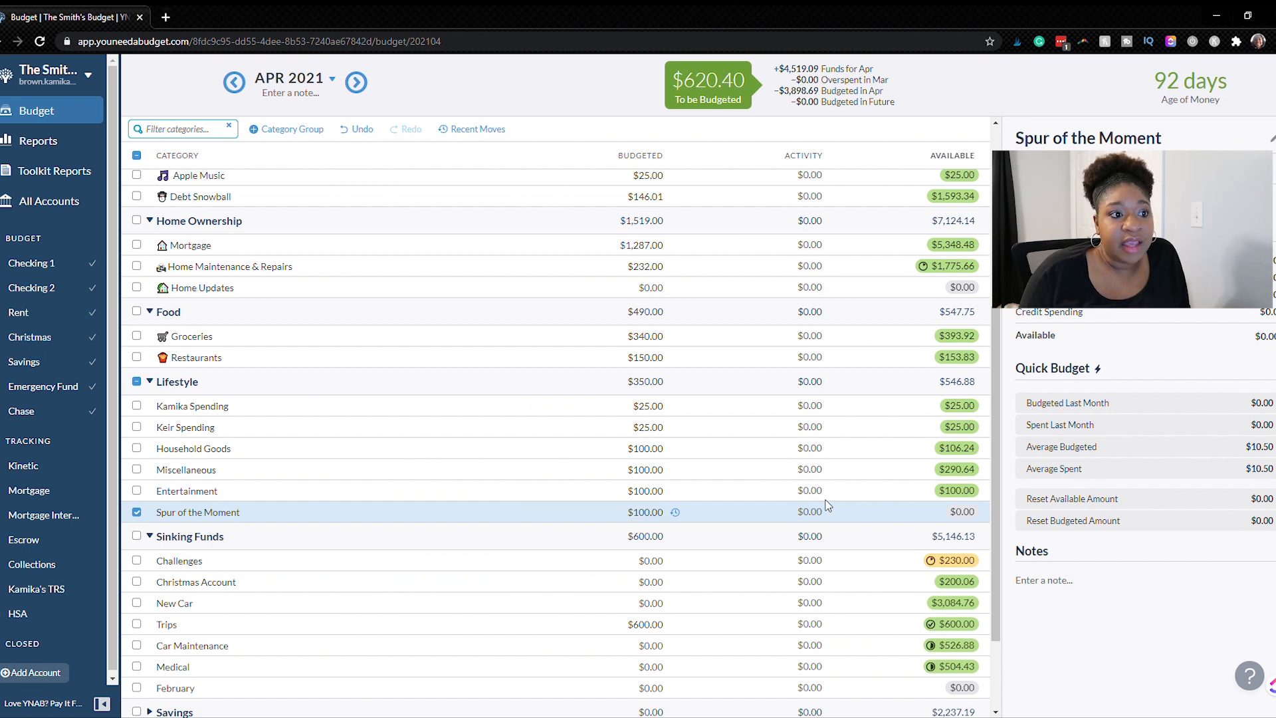
# Step: Check the monthly plan in the Challenges notes and budget $75 for that sinking fund
pyautogui.scroll(-1, 775, 501)
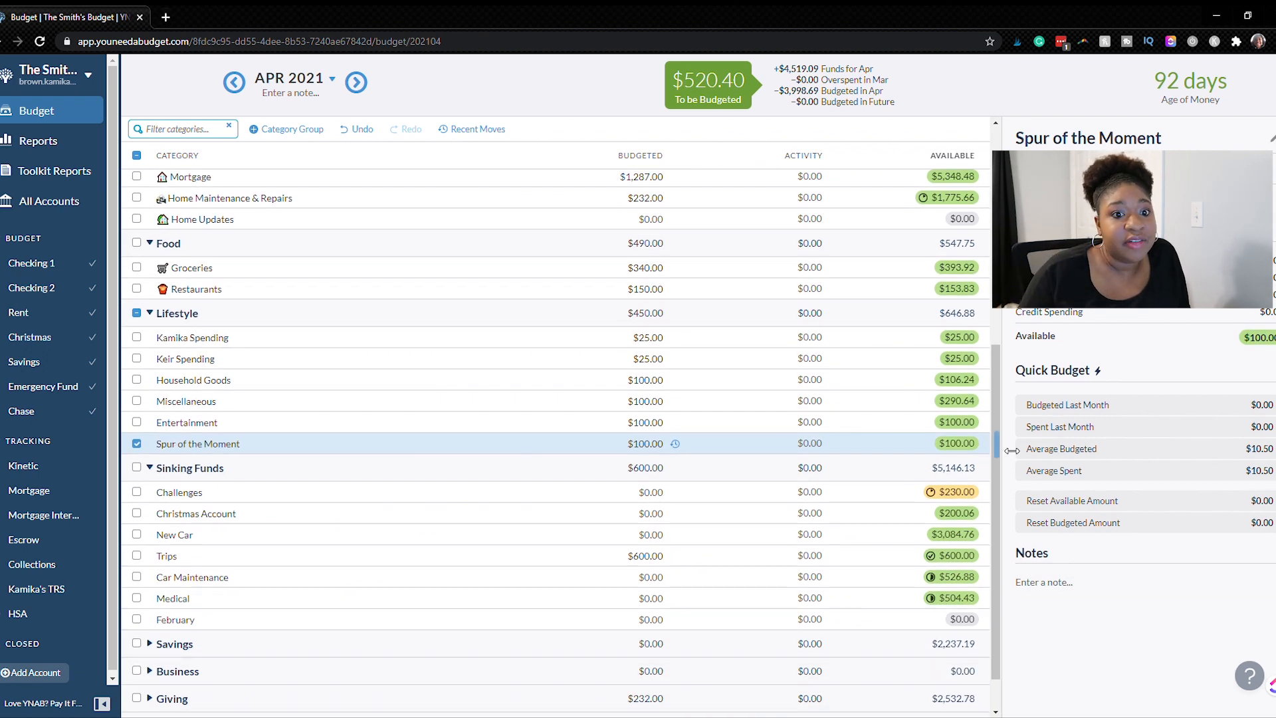
pyautogui.moveTo(997, 460); pyautogui.dragTo(998, 493)
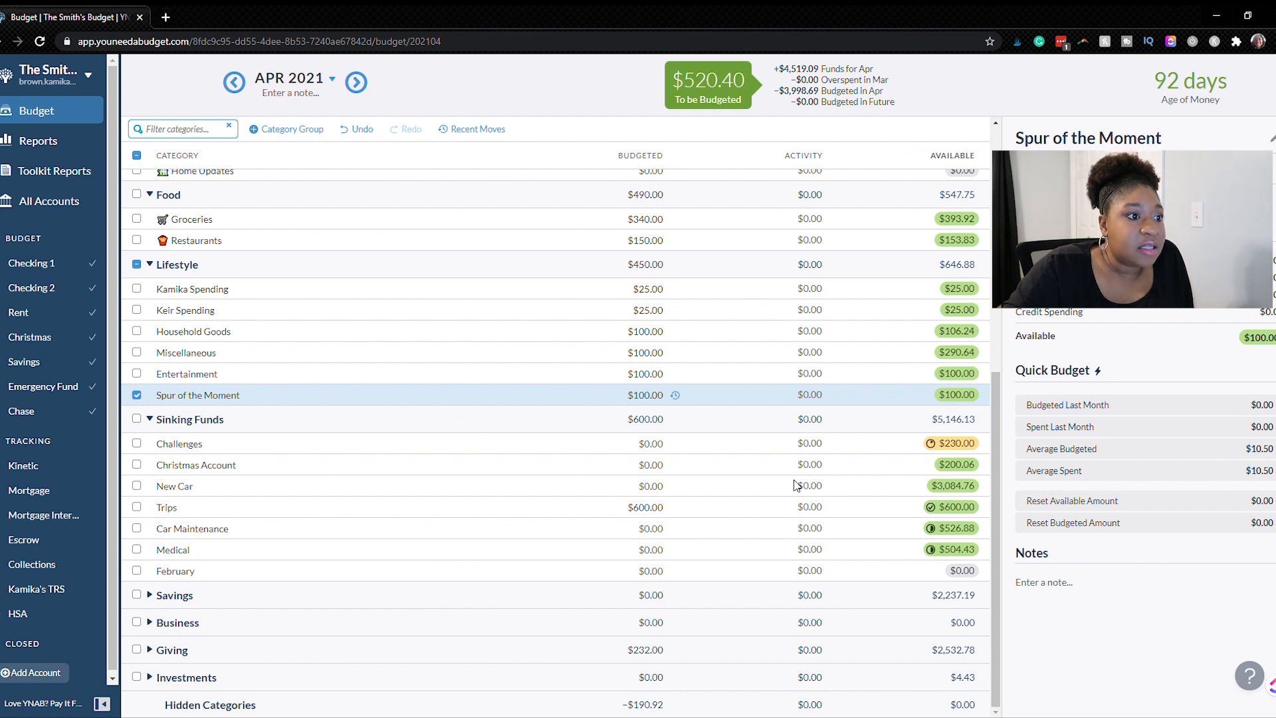
pyautogui.click(654, 443)
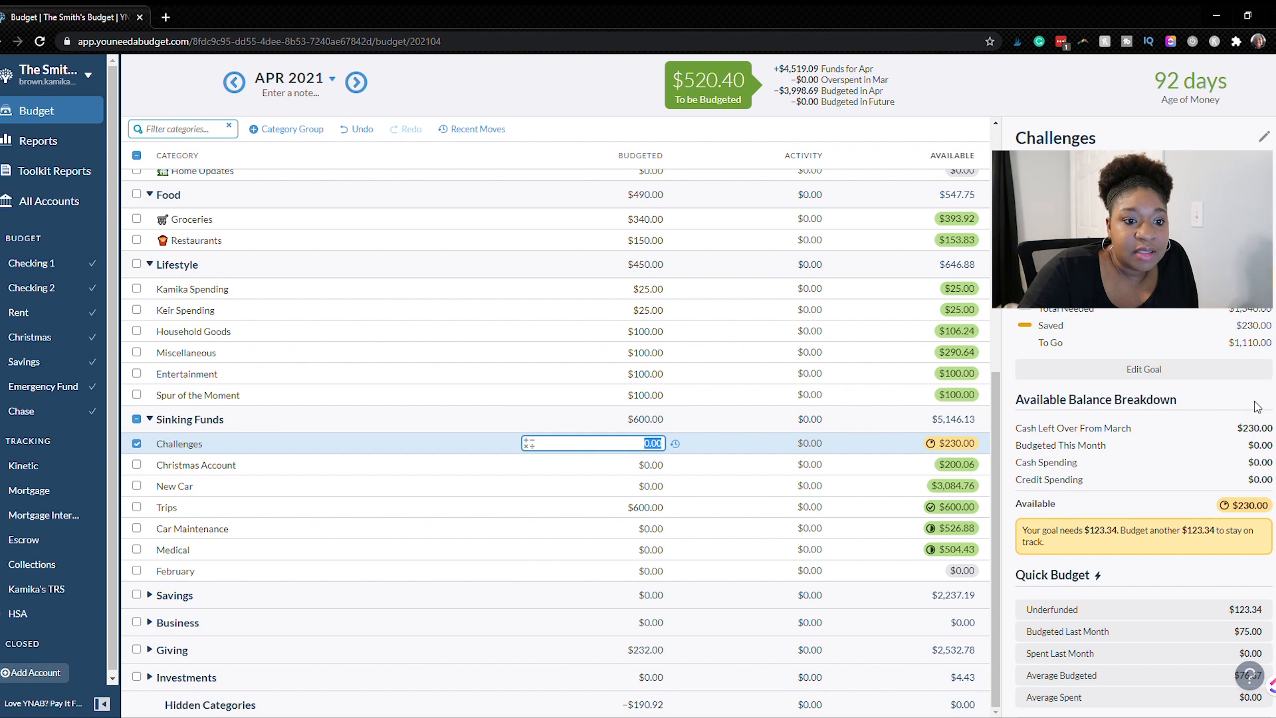
pyautogui.scroll(-4, 1143, 417)
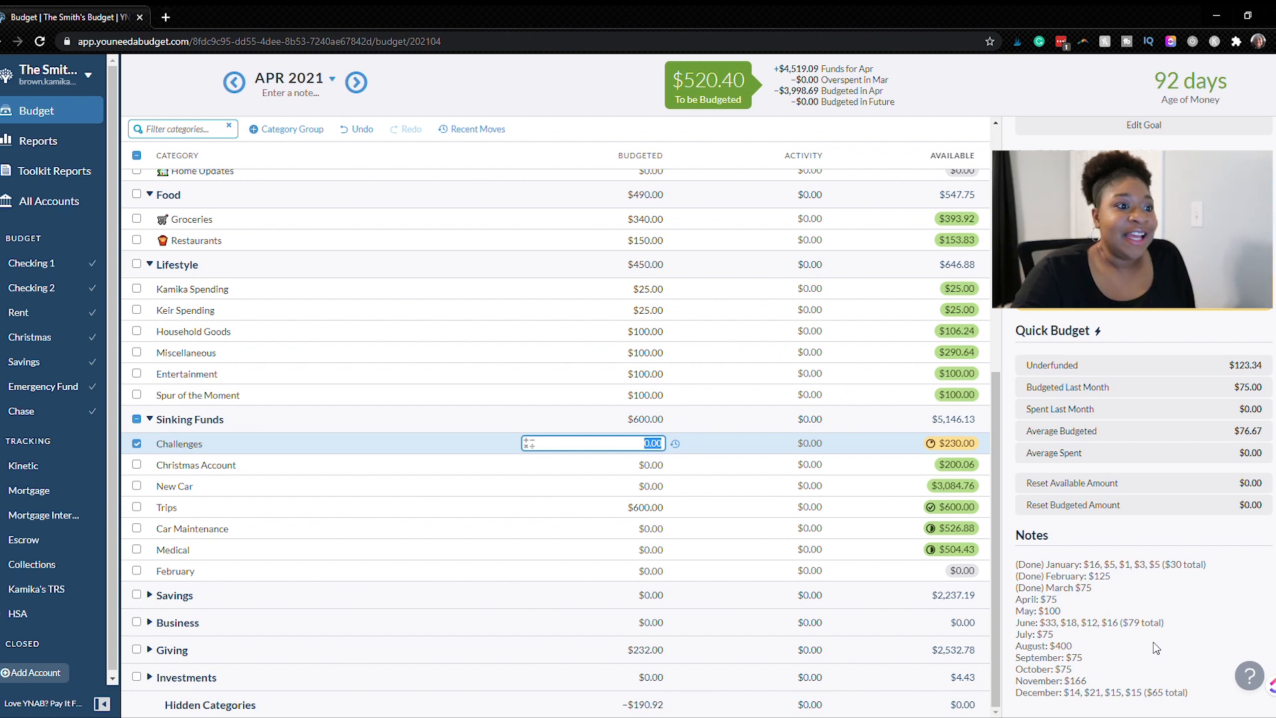
pyautogui.write('75')
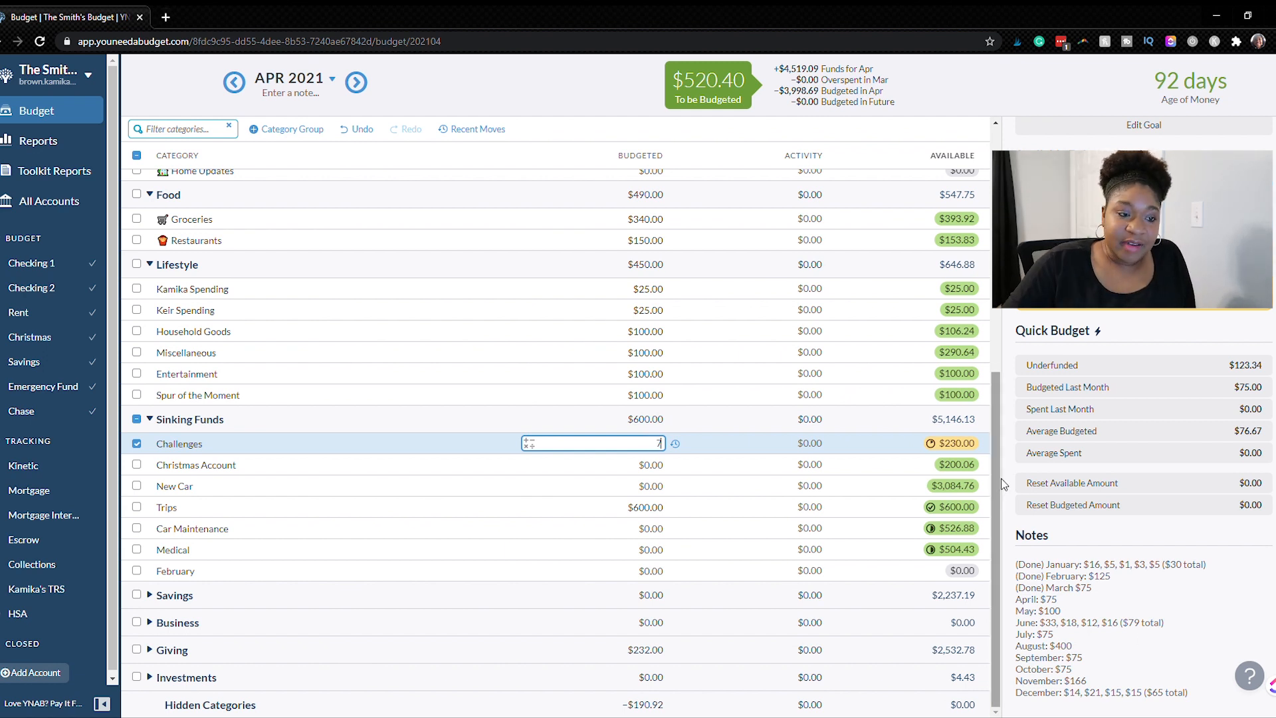
pyautogui.press('Return')
# Step: Mark the April line in the Challenges category notes with the prefix "(Done)"
pyautogui.click(1025, 606)
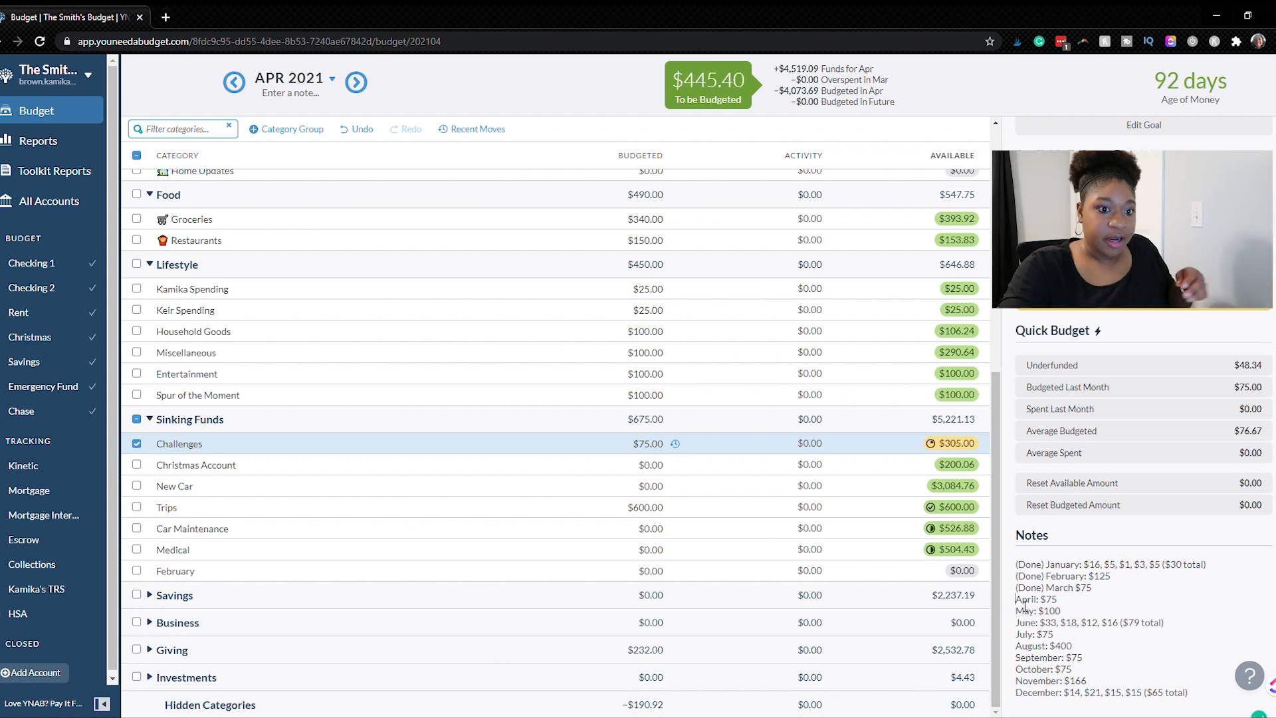
pyautogui.click(1024, 606)
pyautogui.press('Home')
pyautogui.write('(done')
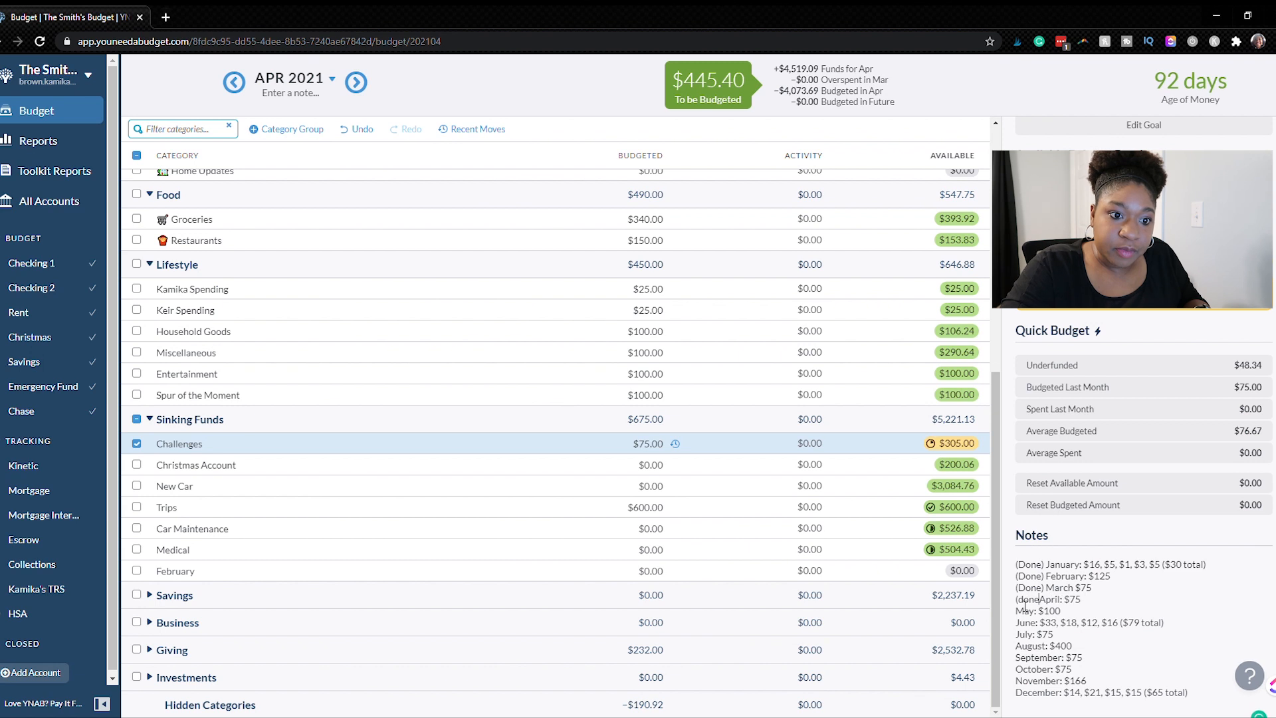
pyautogui.press('BackSpace')
pyautogui.press('BackSpace')
pyautogui.press('BackSpace')
pyautogui.press('BackSpace')
pyautogui.write('DOne')
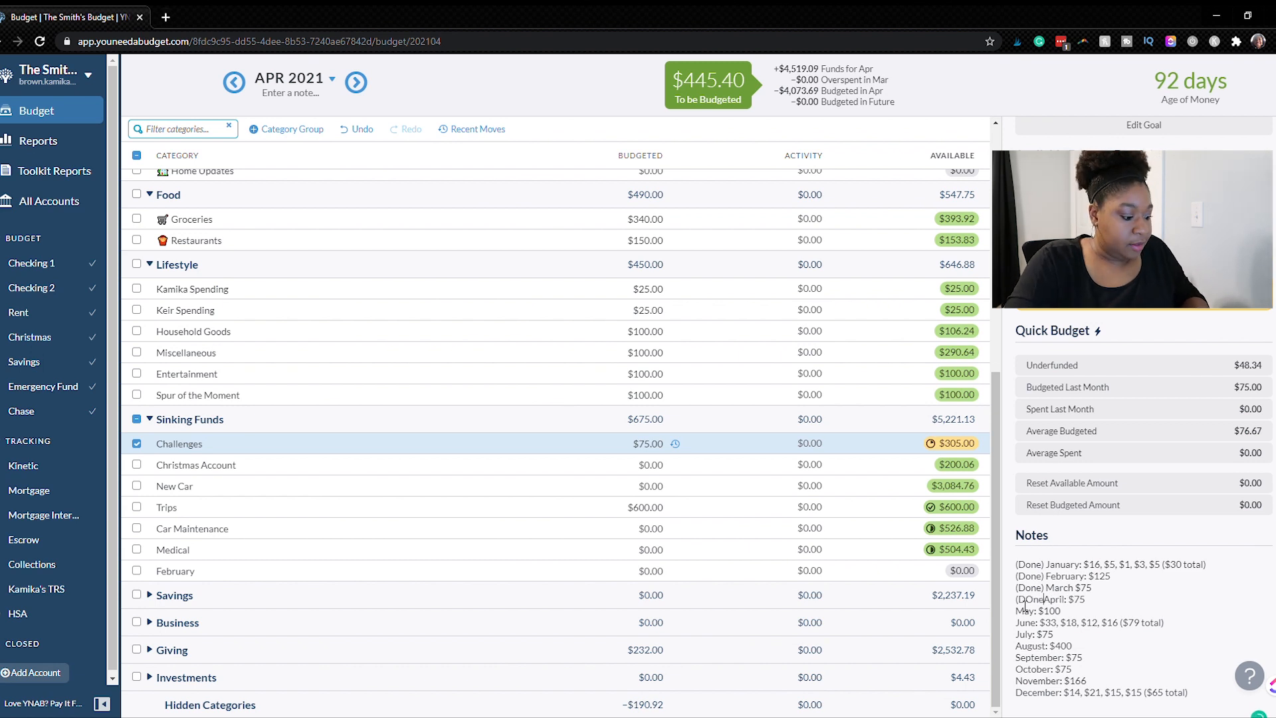
pyautogui.press('BackSpace')
pyautogui.press('BackSpace')
pyautogui.press('BackSpace')
pyautogui.write('one')
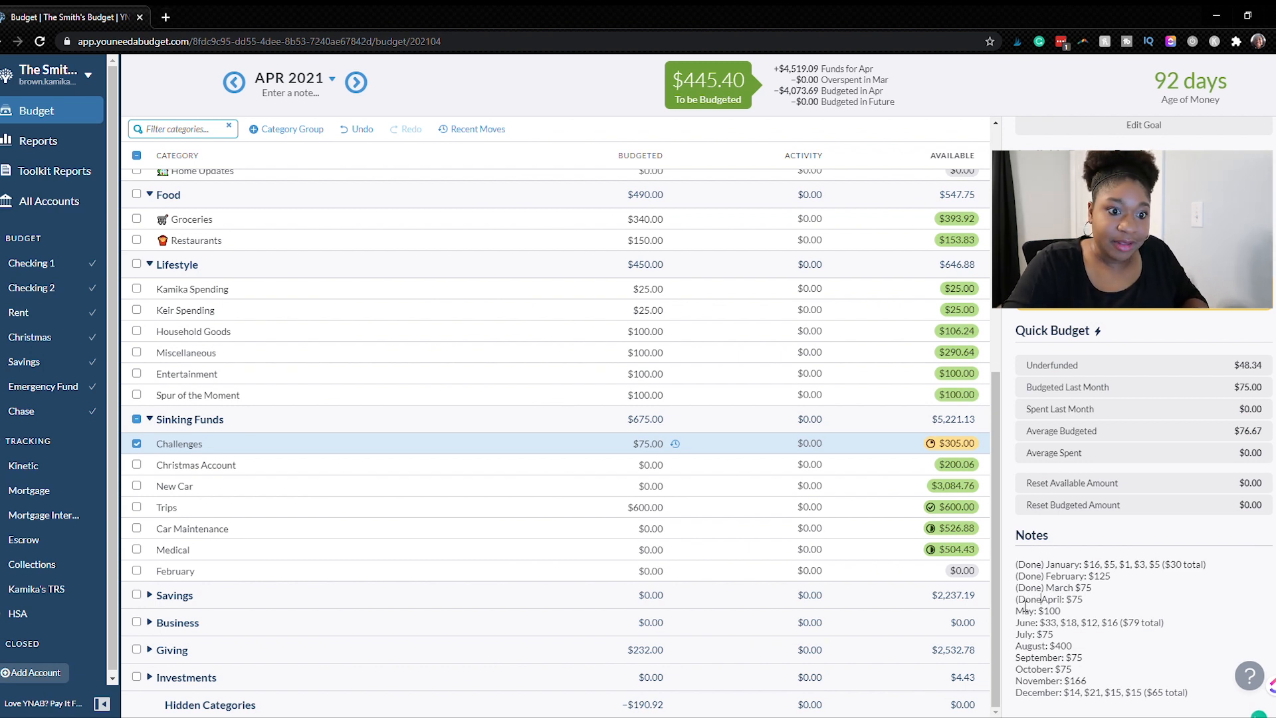
pyautogui.write(')')
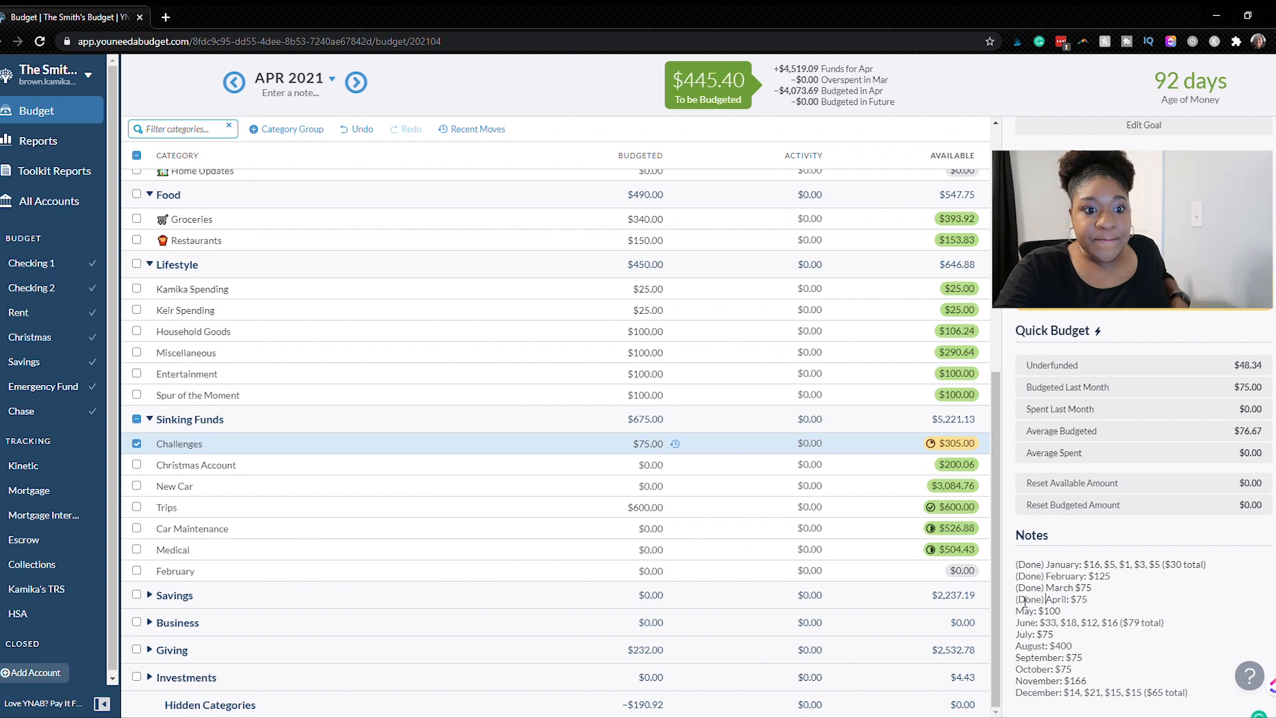
# Step: Budget $40 for the Christmas Account category in the Sinking Funds group
pyautogui.click(665, 471)
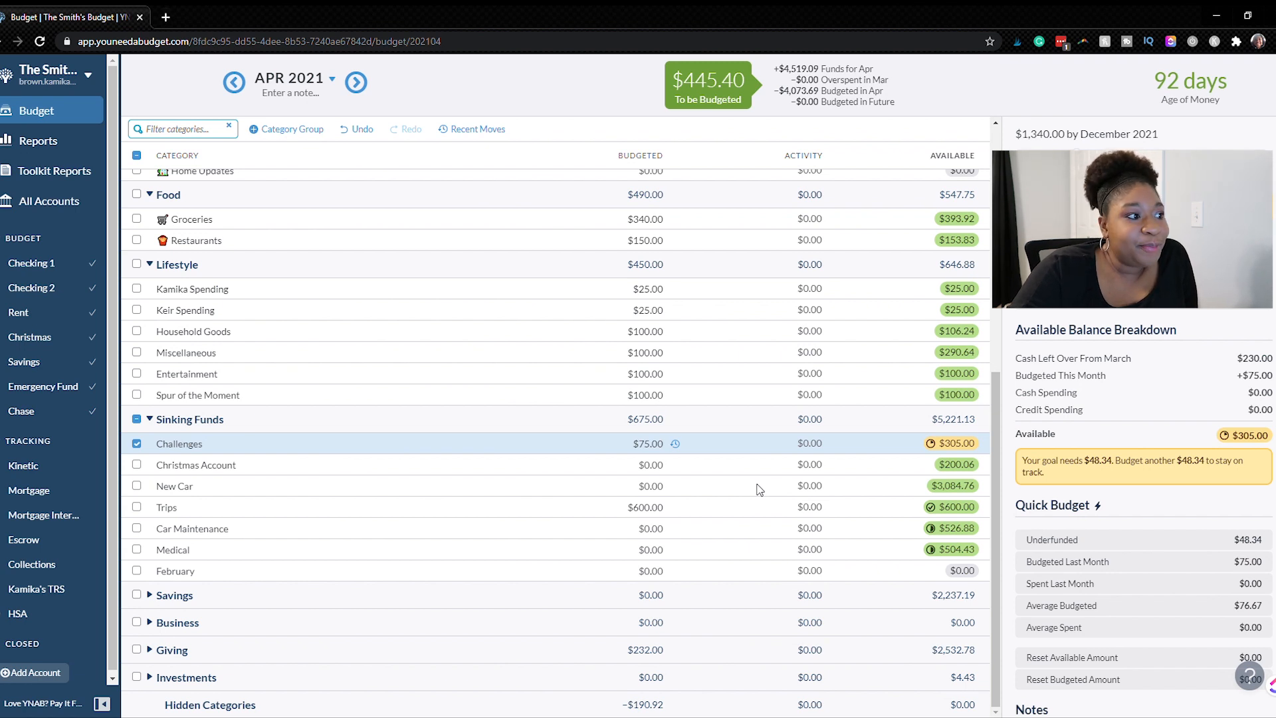
pyautogui.click(650, 469)
pyautogui.click(644, 469)
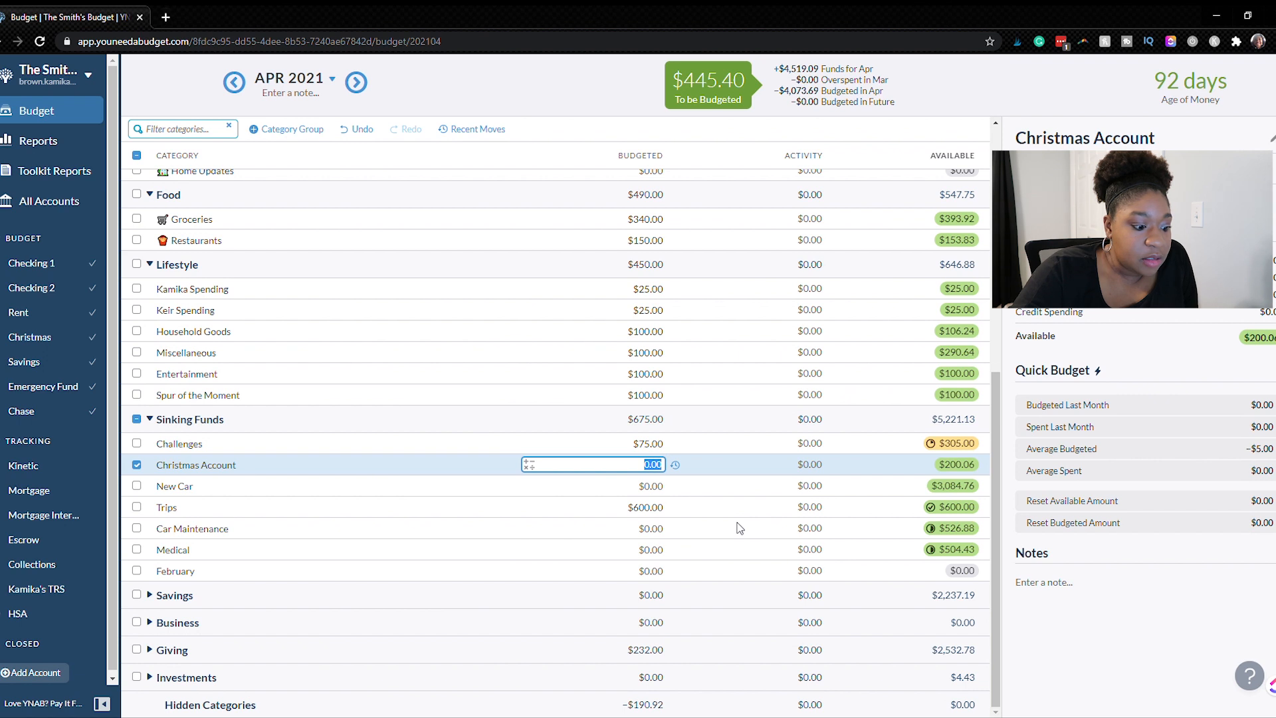
pyautogui.write('40')
pyautogui.press('Return')
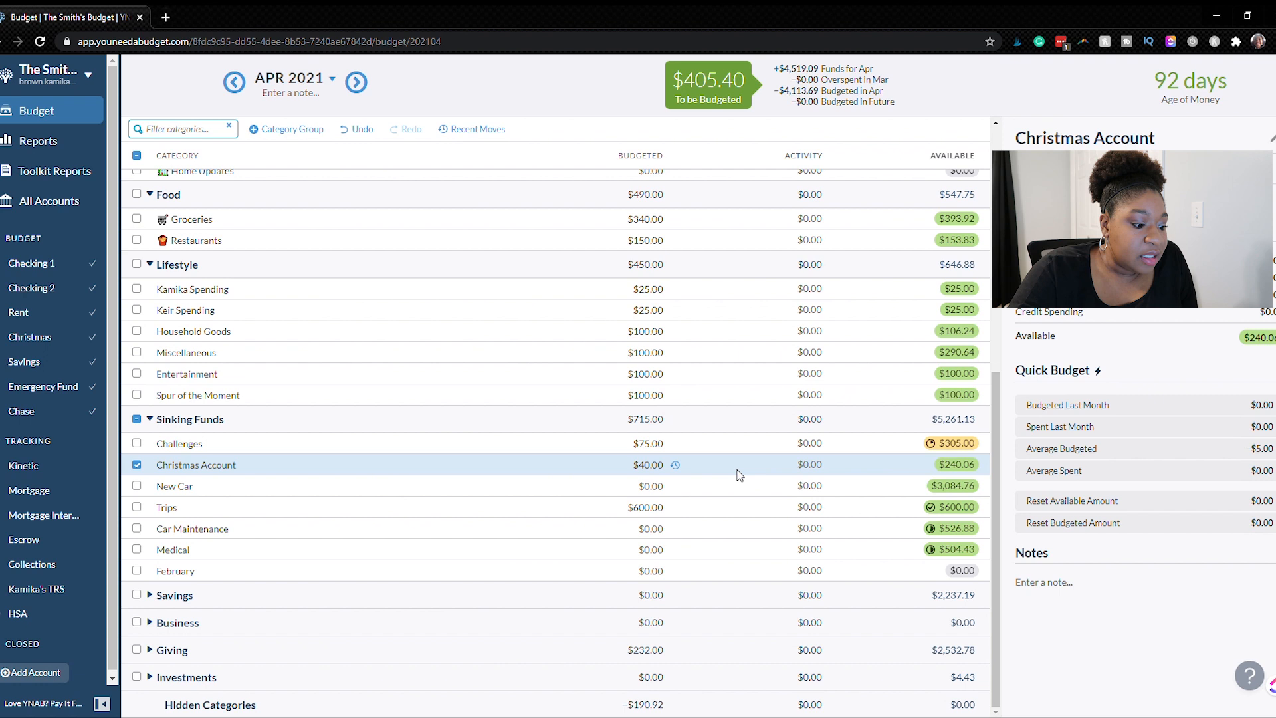
# Step: Budget last month's spent amount of $73.12 for Car Maintenance in the Sinking Funds group
pyautogui.click(658, 489)
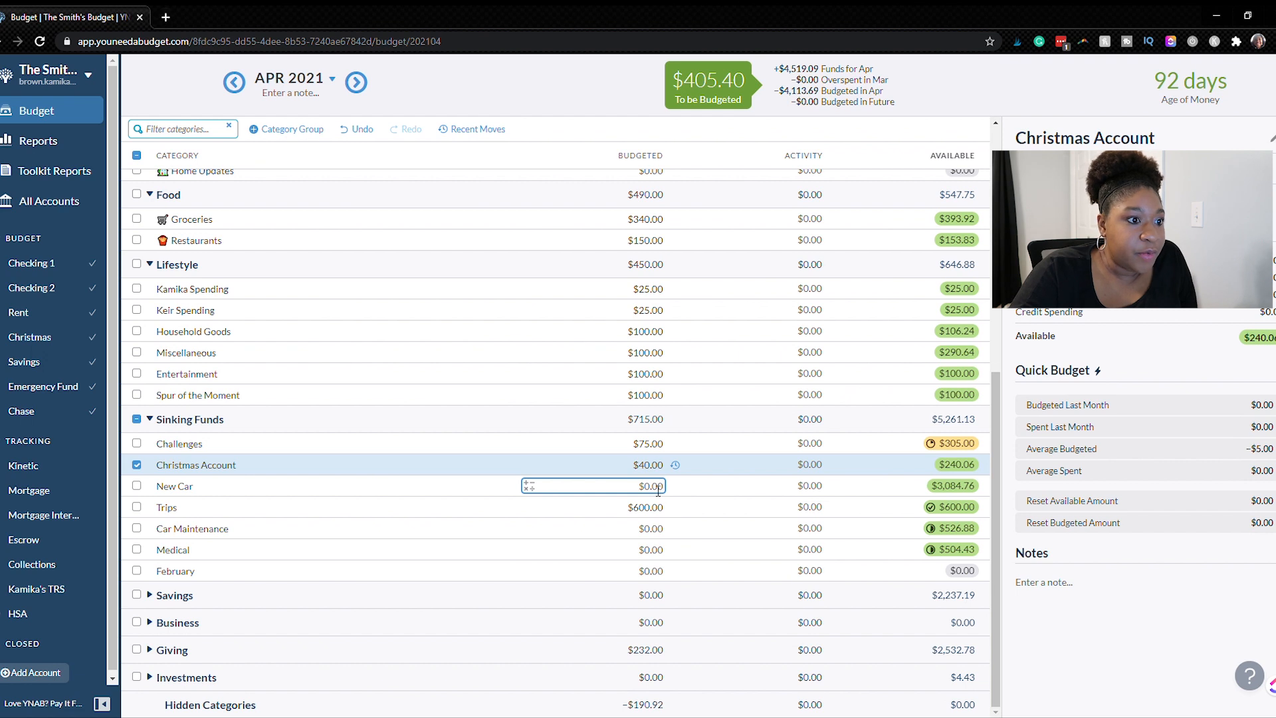
pyautogui.click(658, 505)
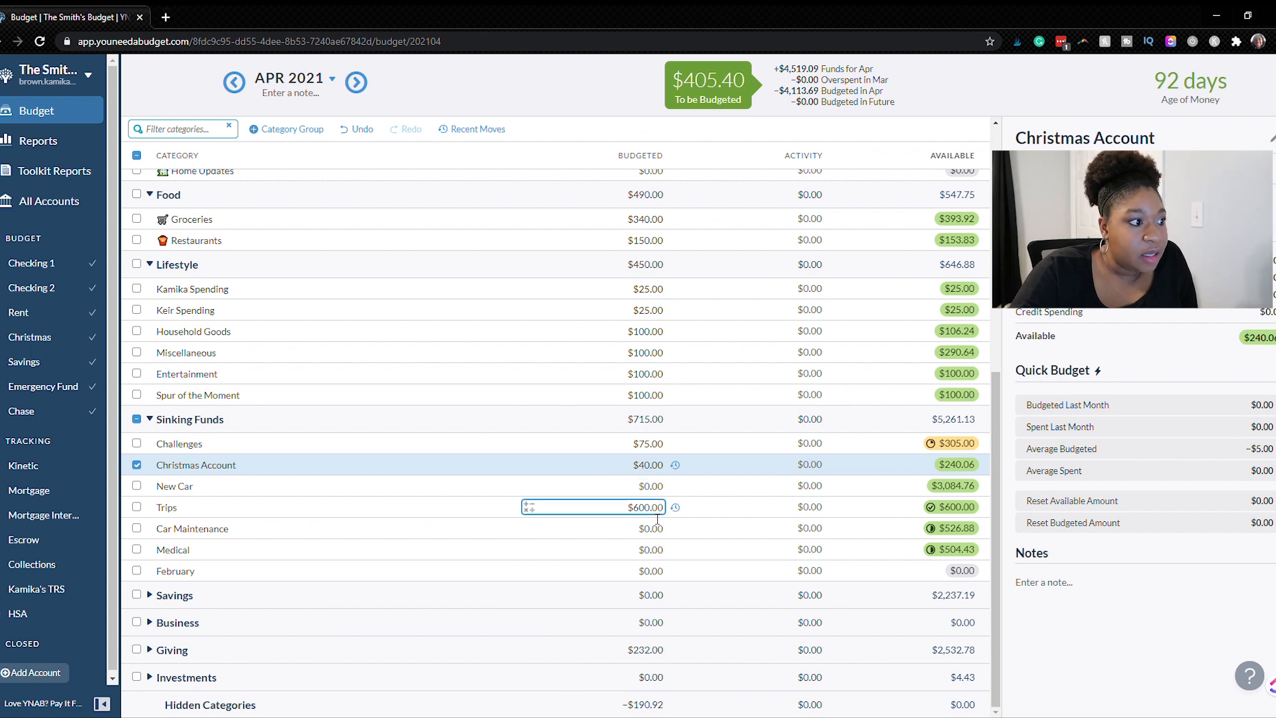
pyautogui.click(657, 529)
pyautogui.click(662, 530)
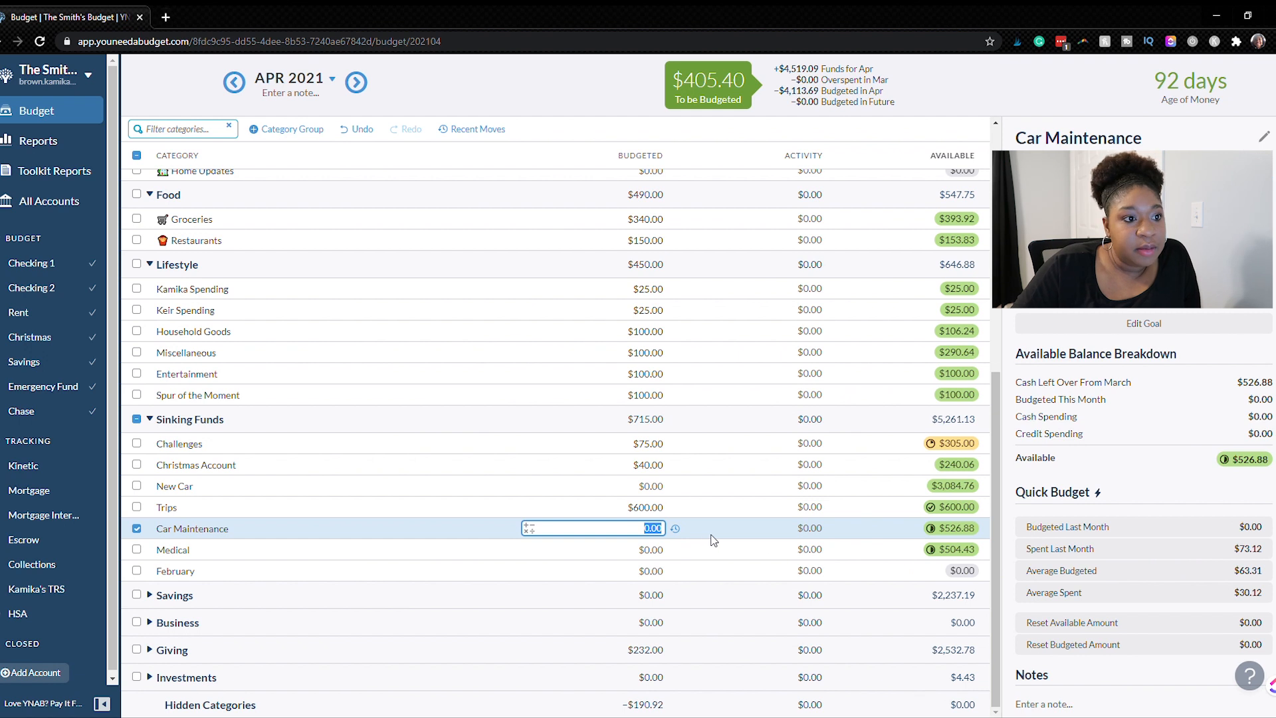
pyautogui.click(1125, 550)
# Step: Budget $95.57 for the Medical category in the Sinking Funds group
pyautogui.click(646, 551)
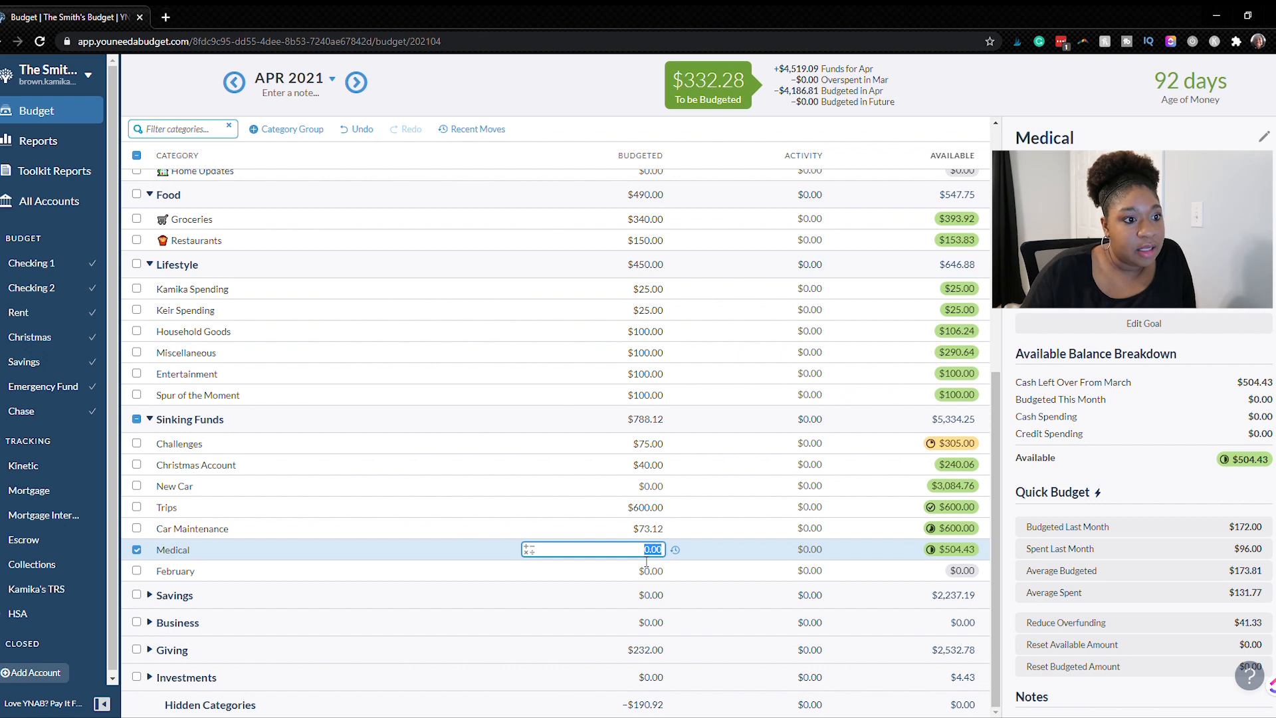
pyautogui.write('96')
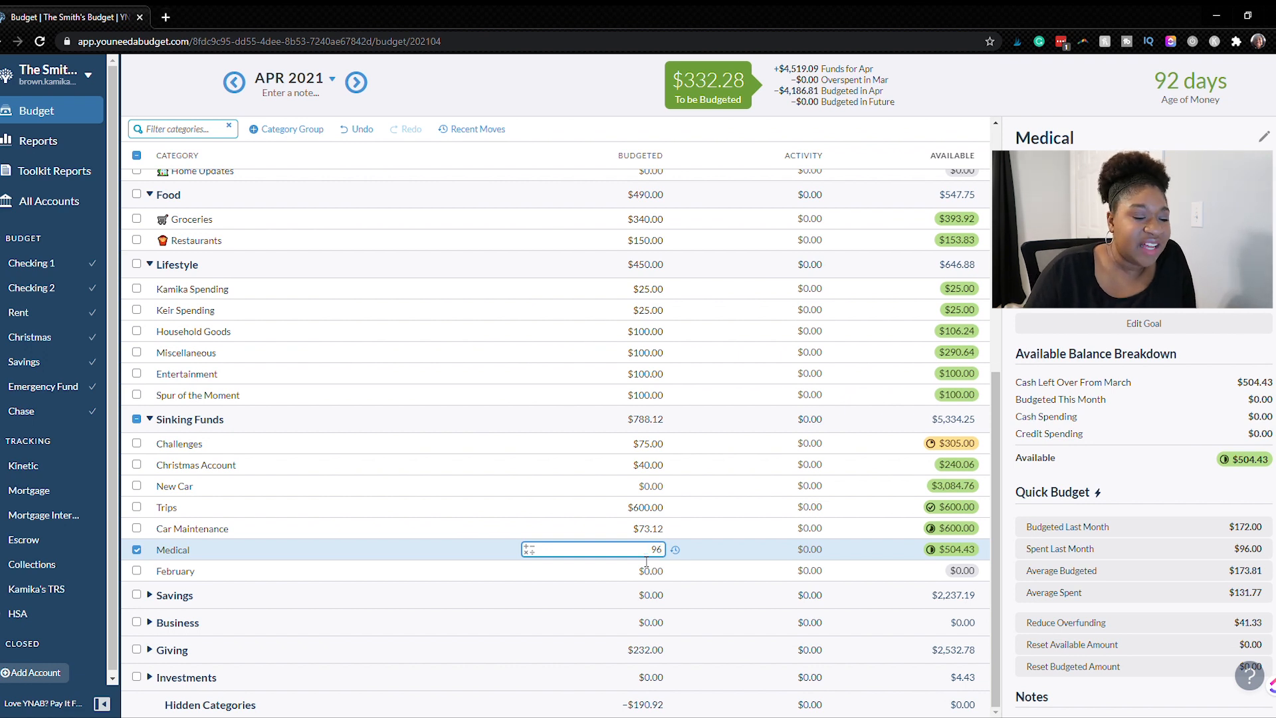
pyautogui.press('BackSpace')
pyautogui.write('5.5')
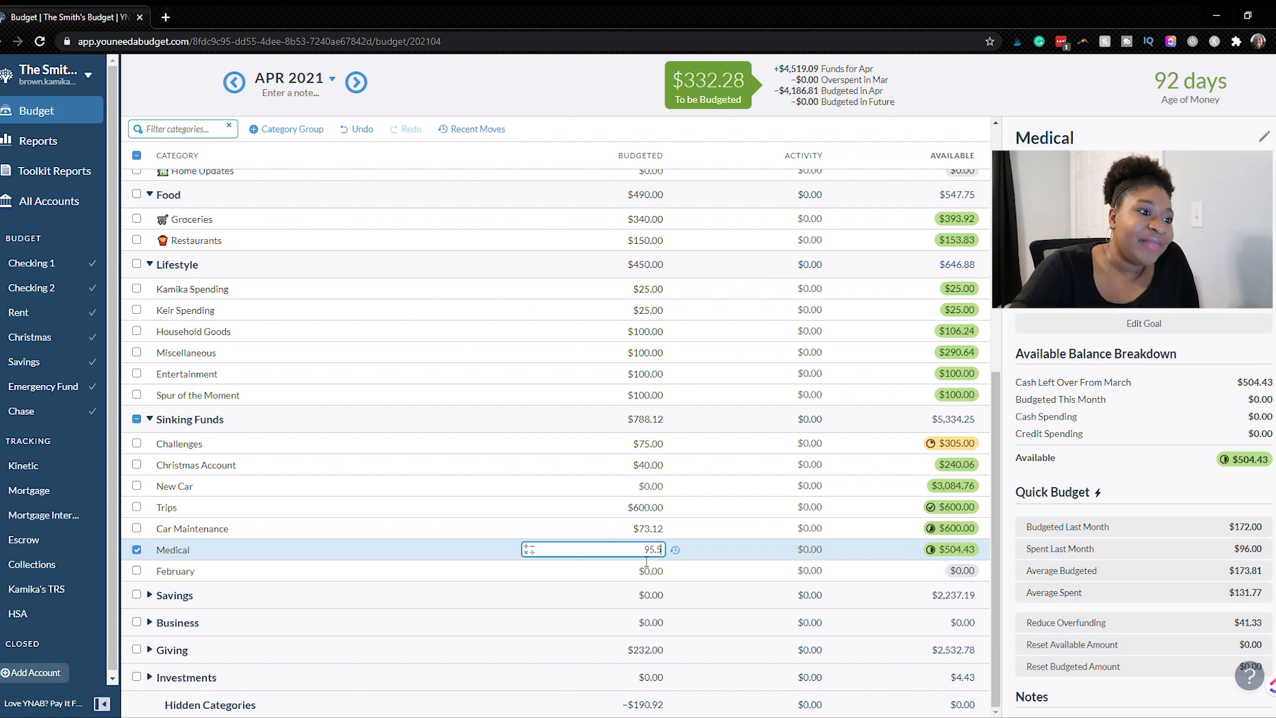
pyautogui.write('7')
pyautogui.press('Return')
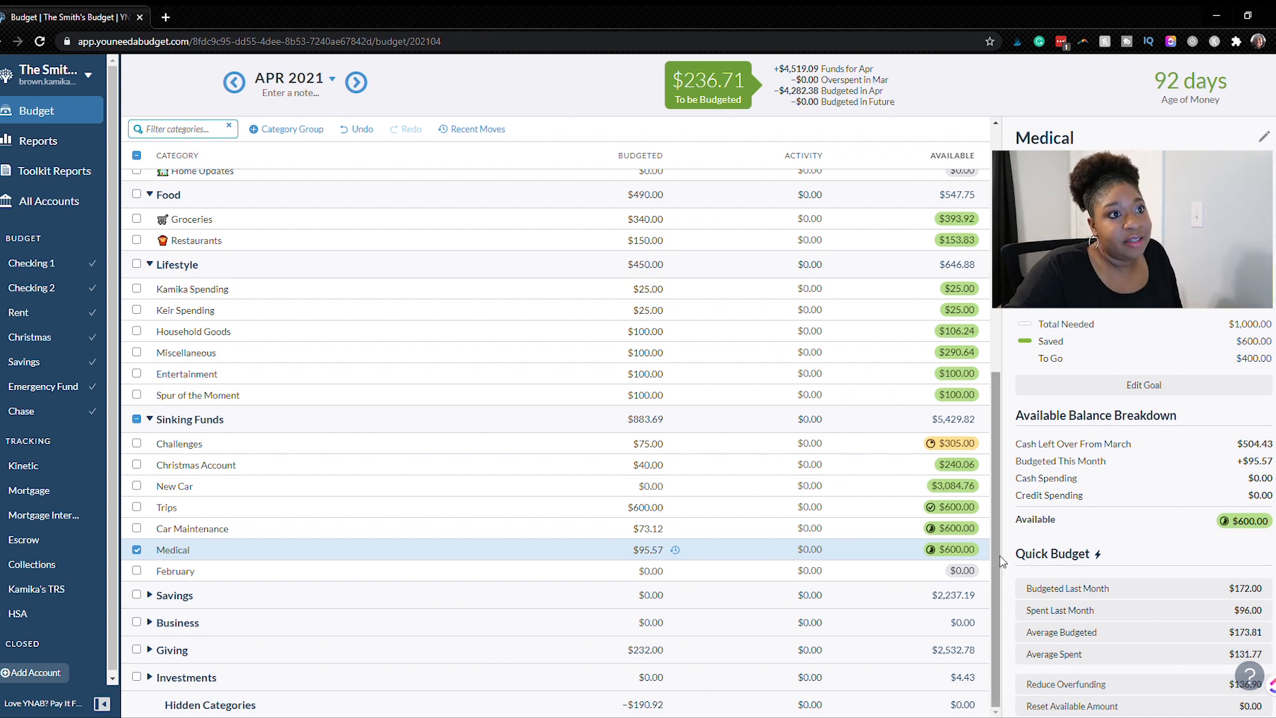
# Step: Add the remaining $236.71 to the amount budgeted for Debt Snowball in the Monthly Bills group
pyautogui.scroll(7, 996, 562)
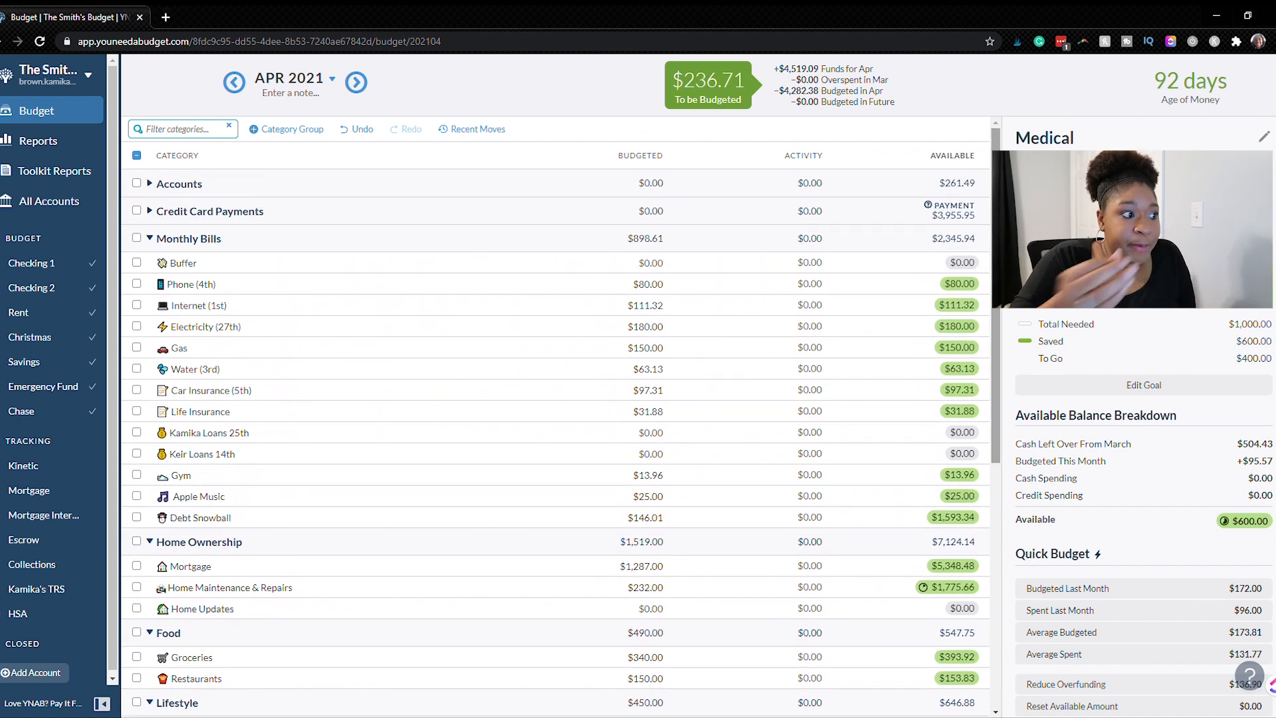
pyautogui.click(664, 522)
pyautogui.write('+236')
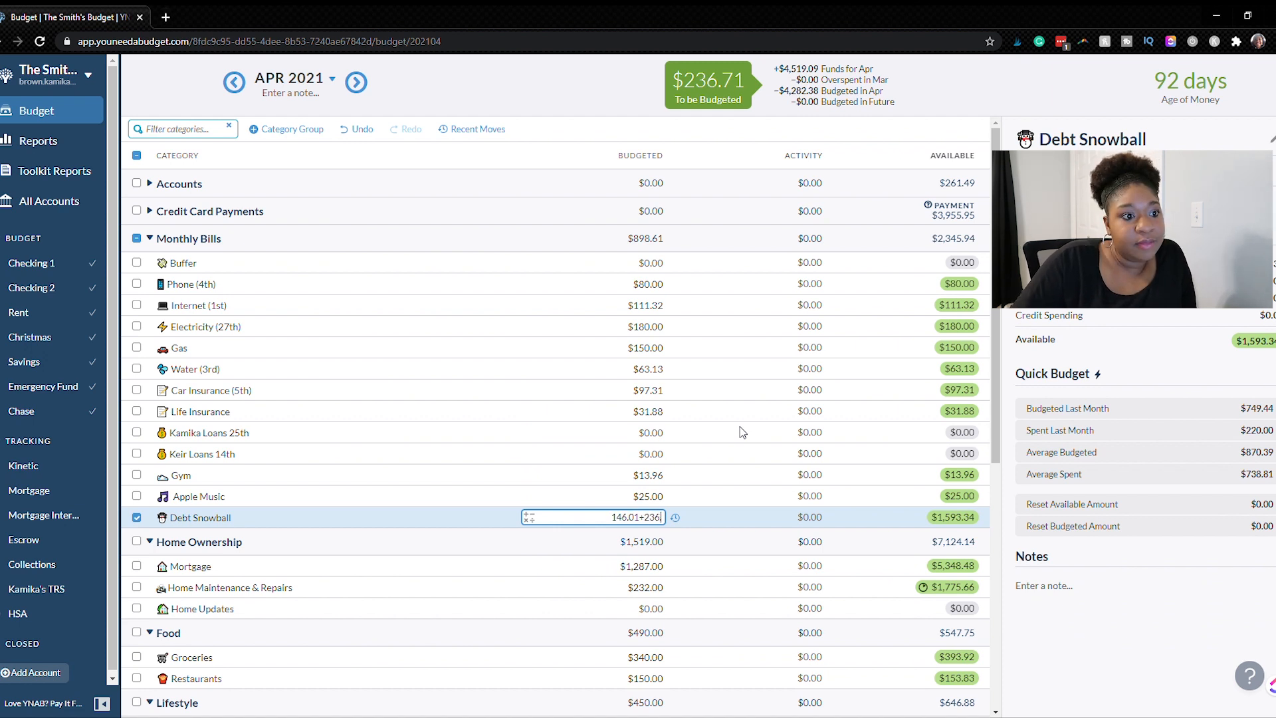
pyautogui.write('.71')
pyautogui.press('Return')
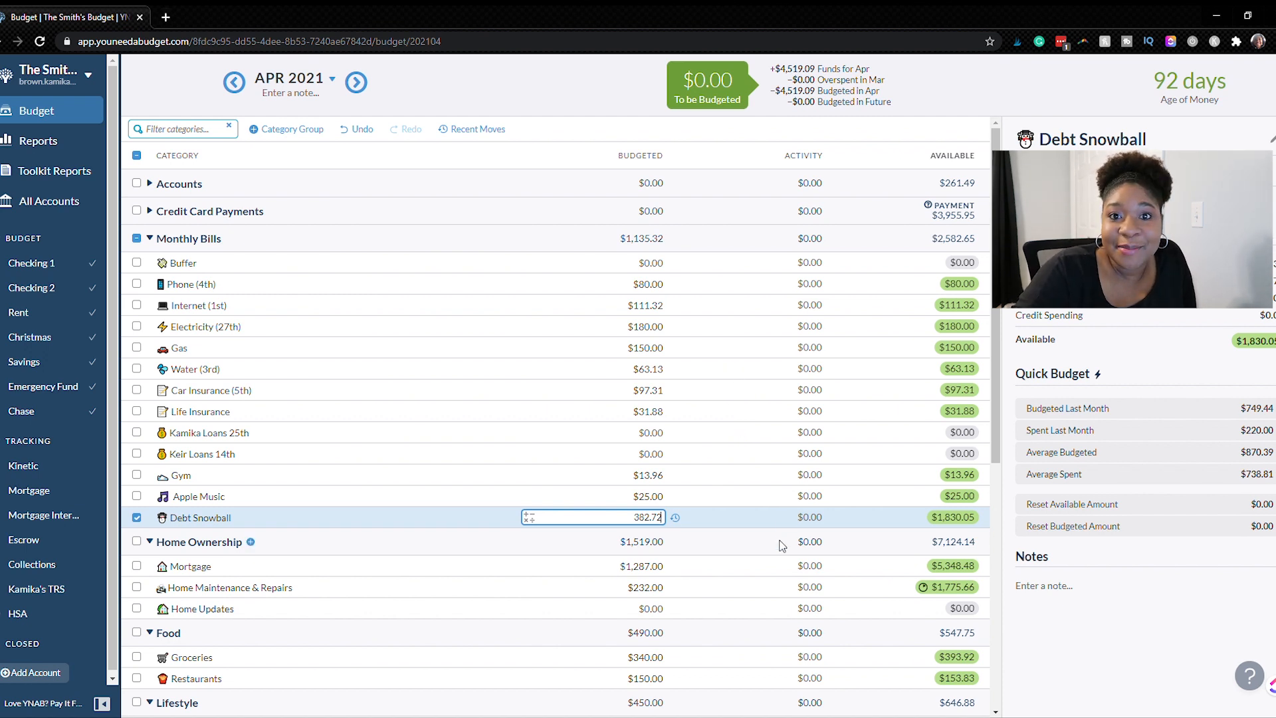
pyautogui.hotkey('ctrl', 'a')
pyautogui.click(684, 157)
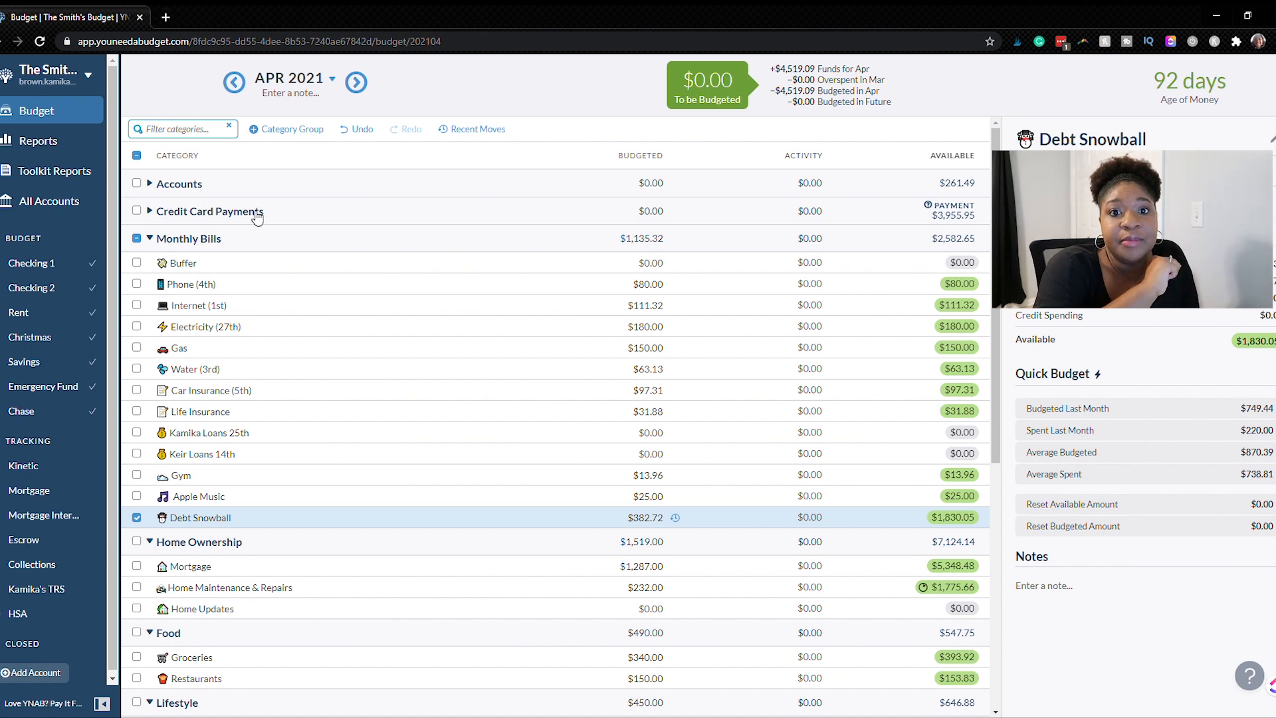
# Step: Expand the Credit Card Payments group, and in the credit card's mobile banking app enter $3,955.95 as the other payment amount
pyautogui.click(150, 211)
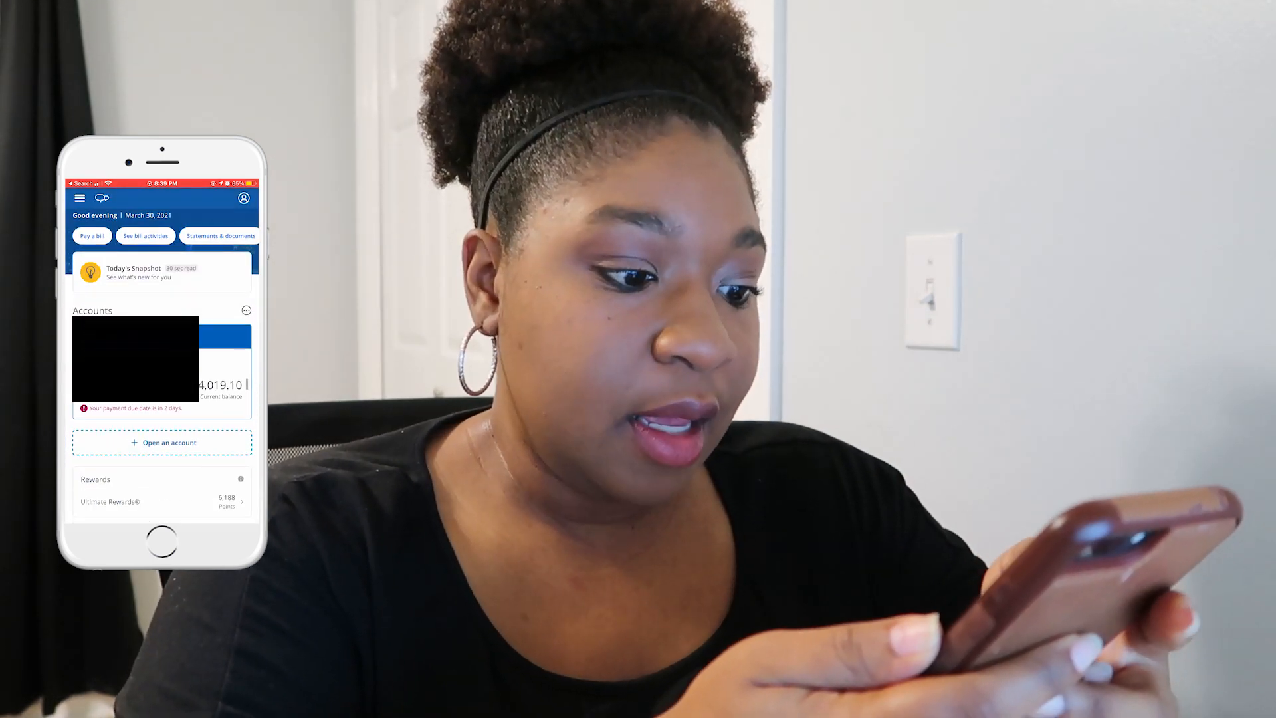
pyautogui.click(162, 372)
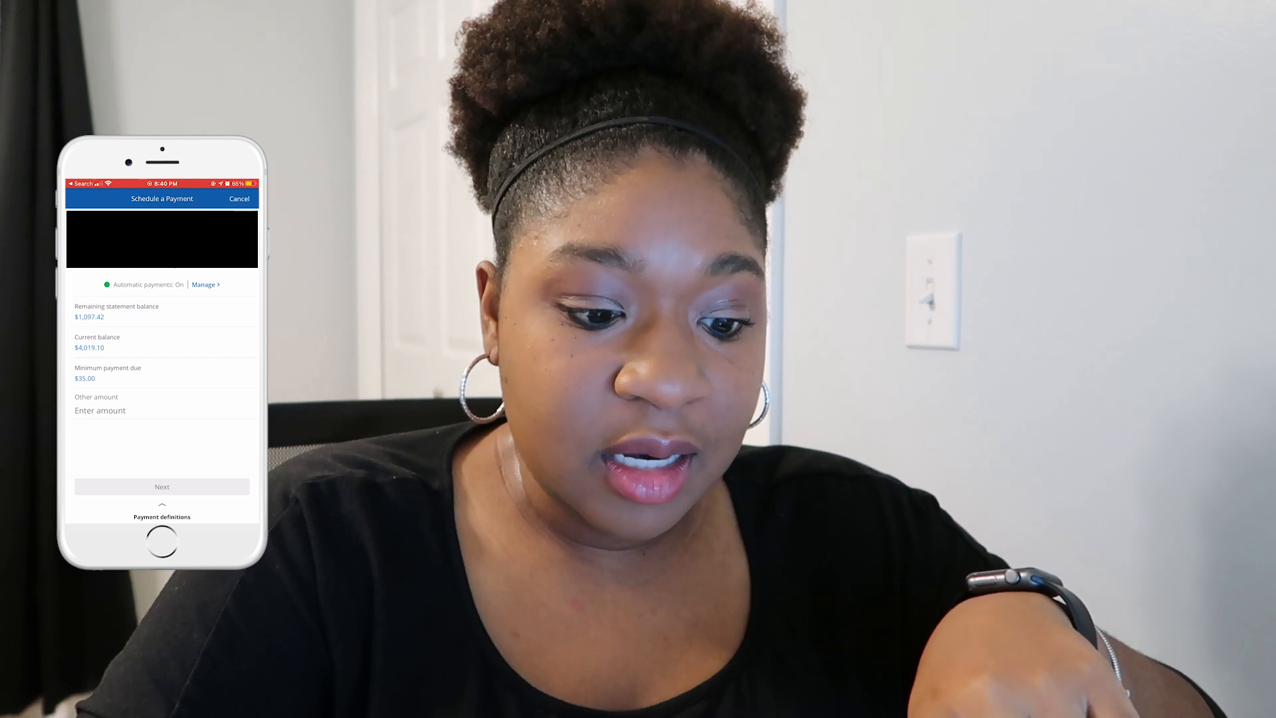
pyautogui.click(100, 410)
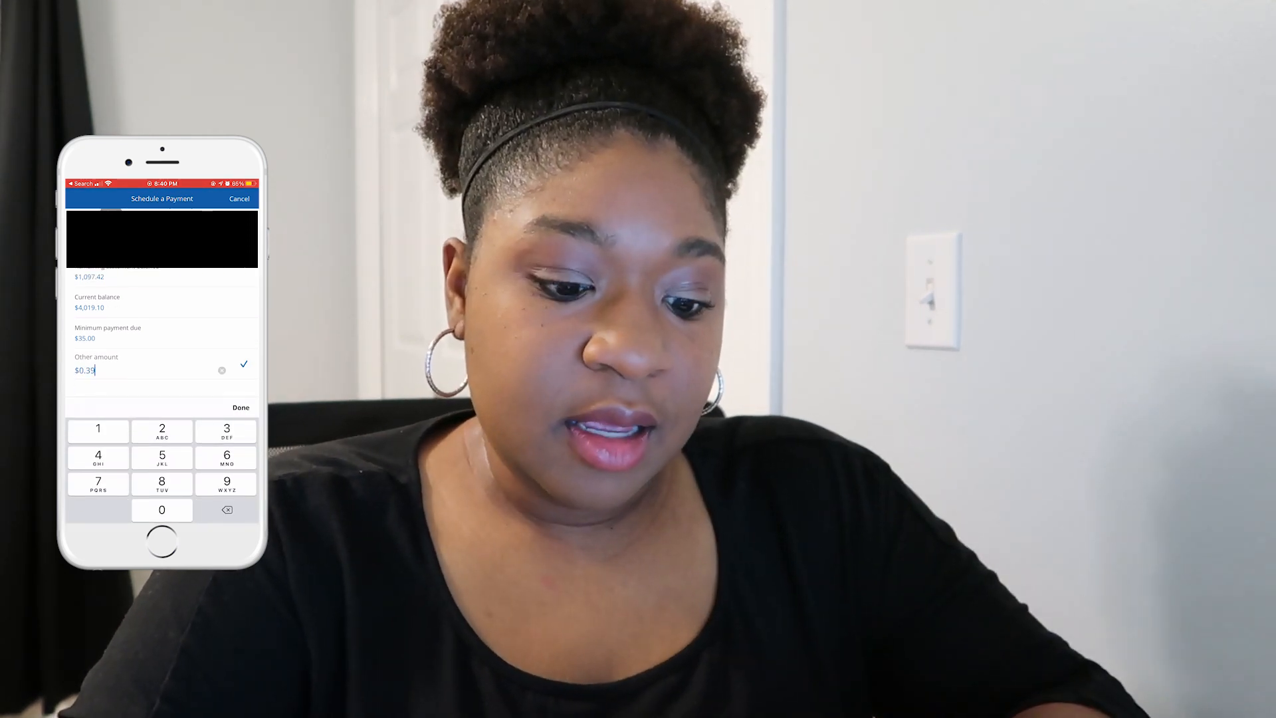
pyautogui.write('395.55')
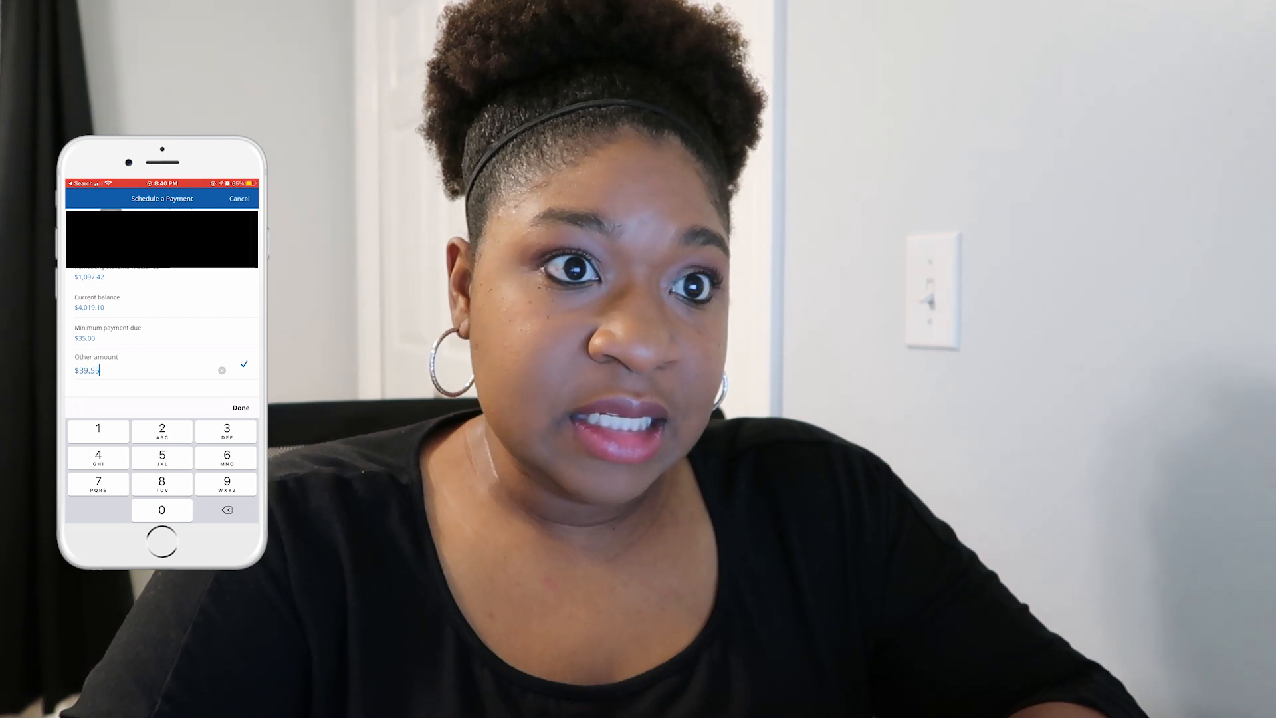
pyautogui.write('9')
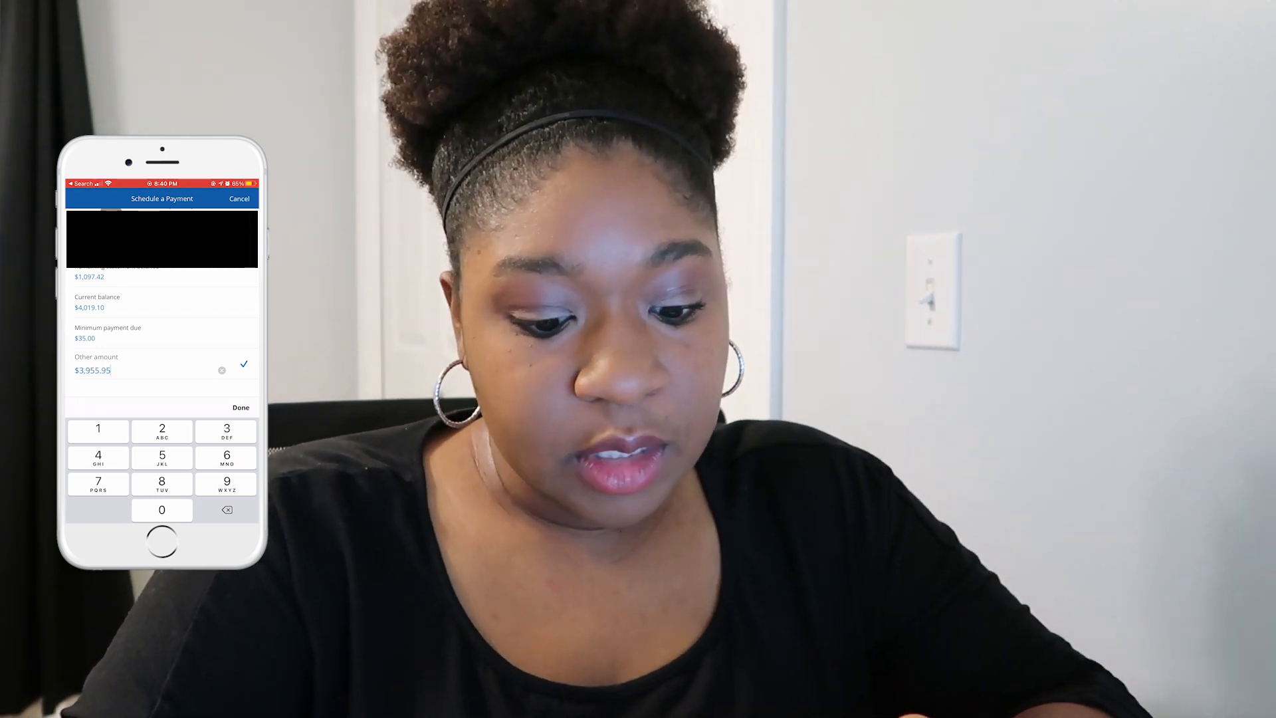
pyautogui.press('Return')
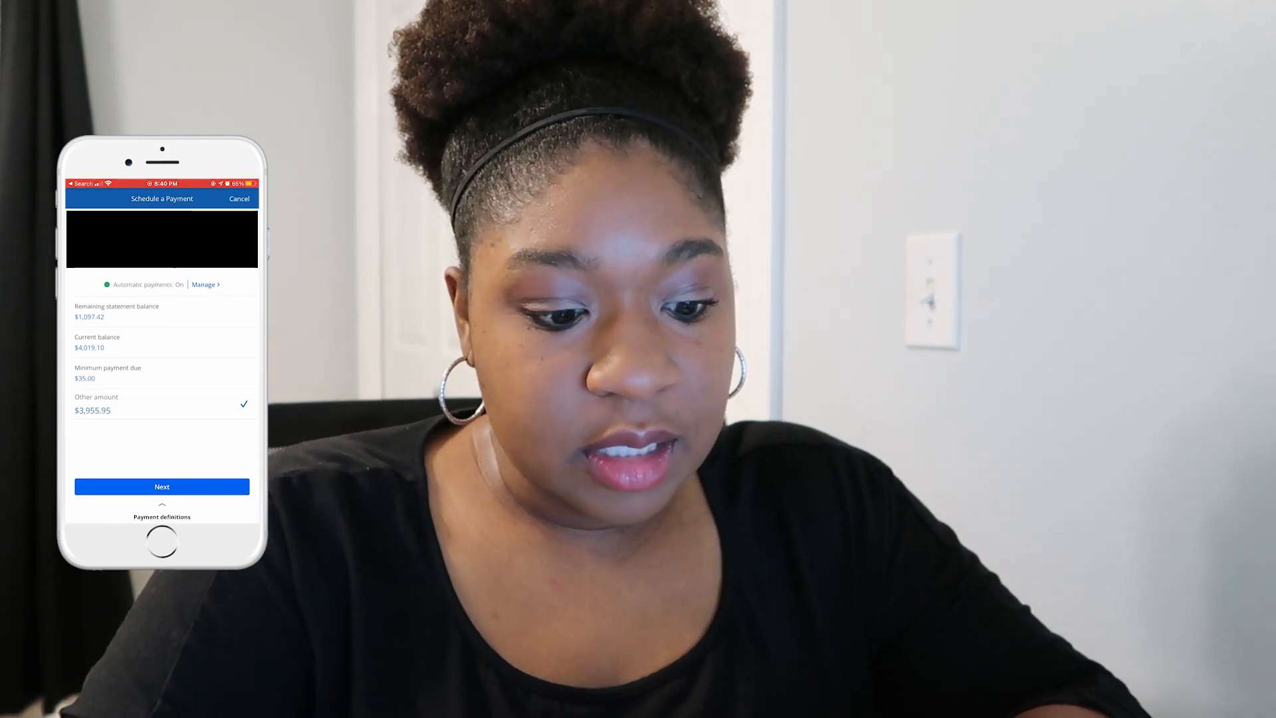
# Step: Schedule and authorize the card payment for today from the Kinetic CU account, and close the confirmation
pyautogui.click(162, 487)
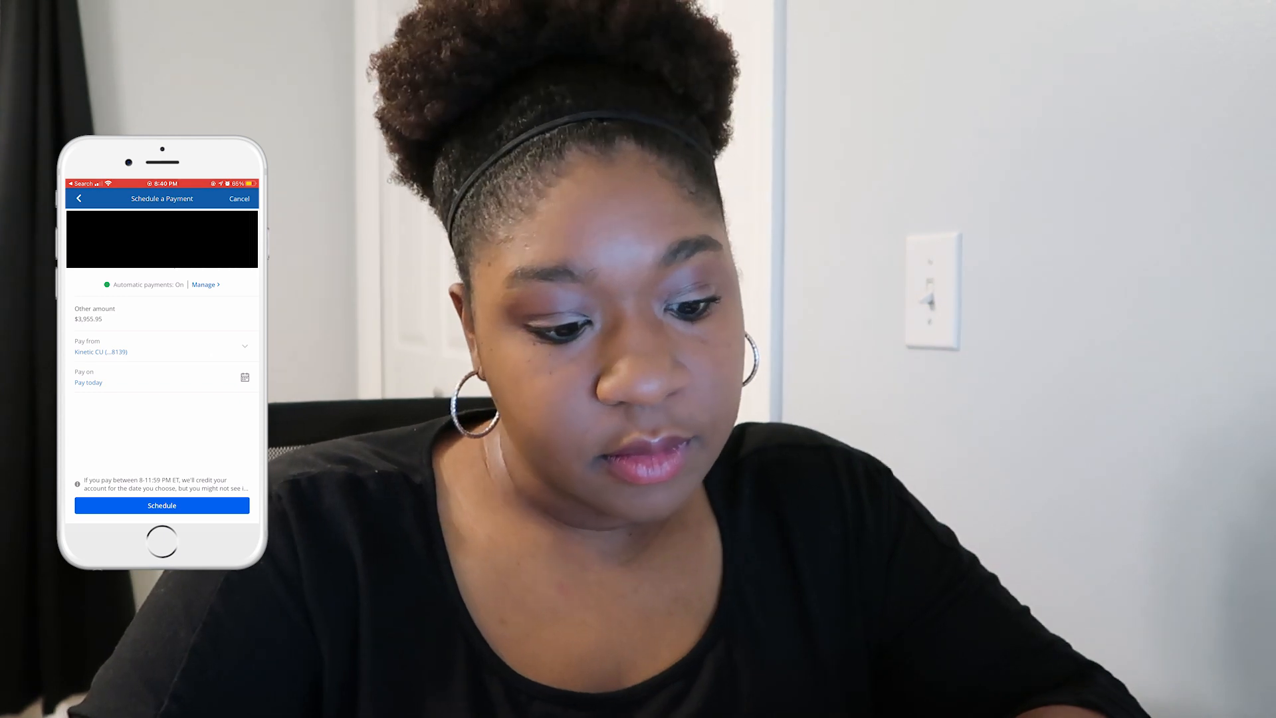
pyautogui.click(162, 505)
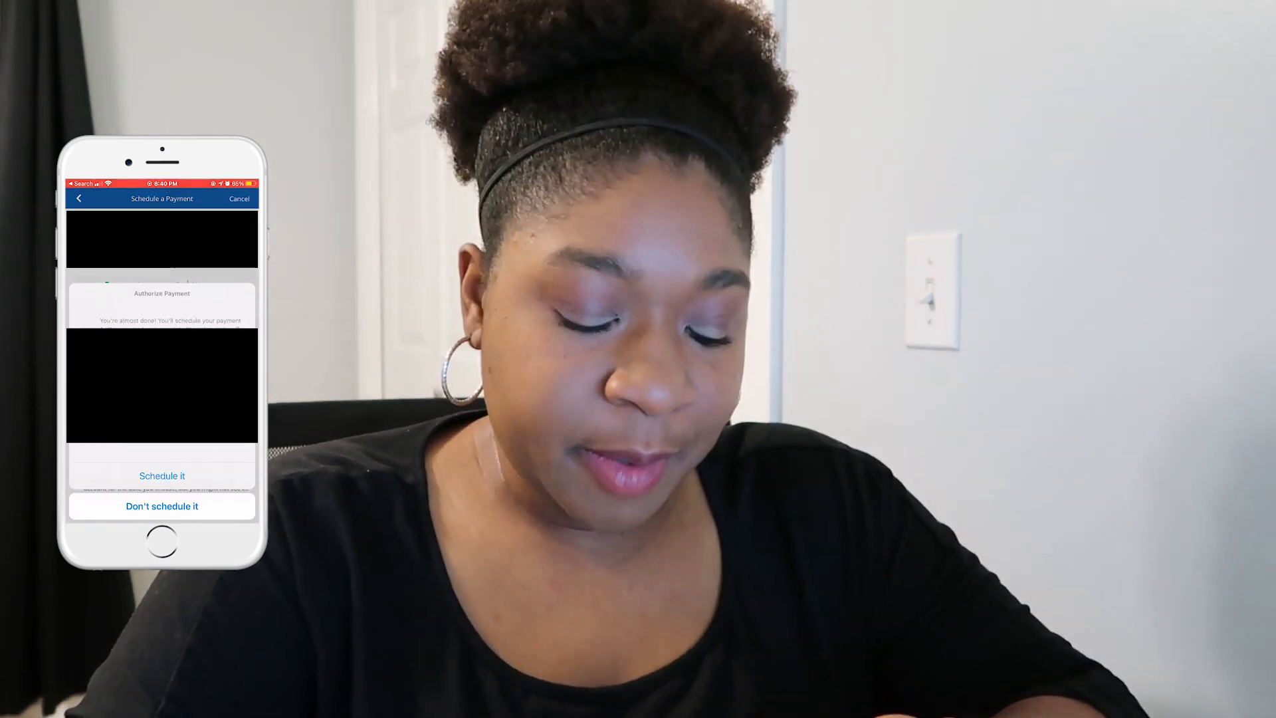
pyautogui.click(161, 506)
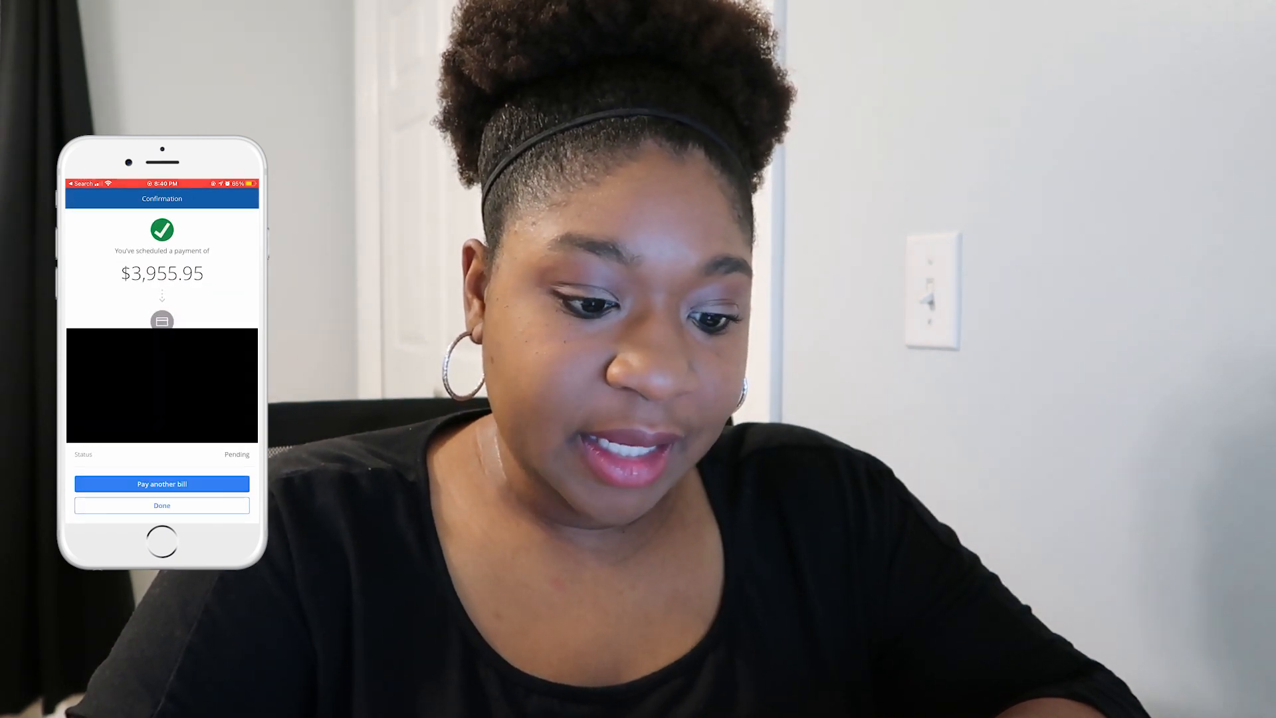
pyautogui.click(162, 505)
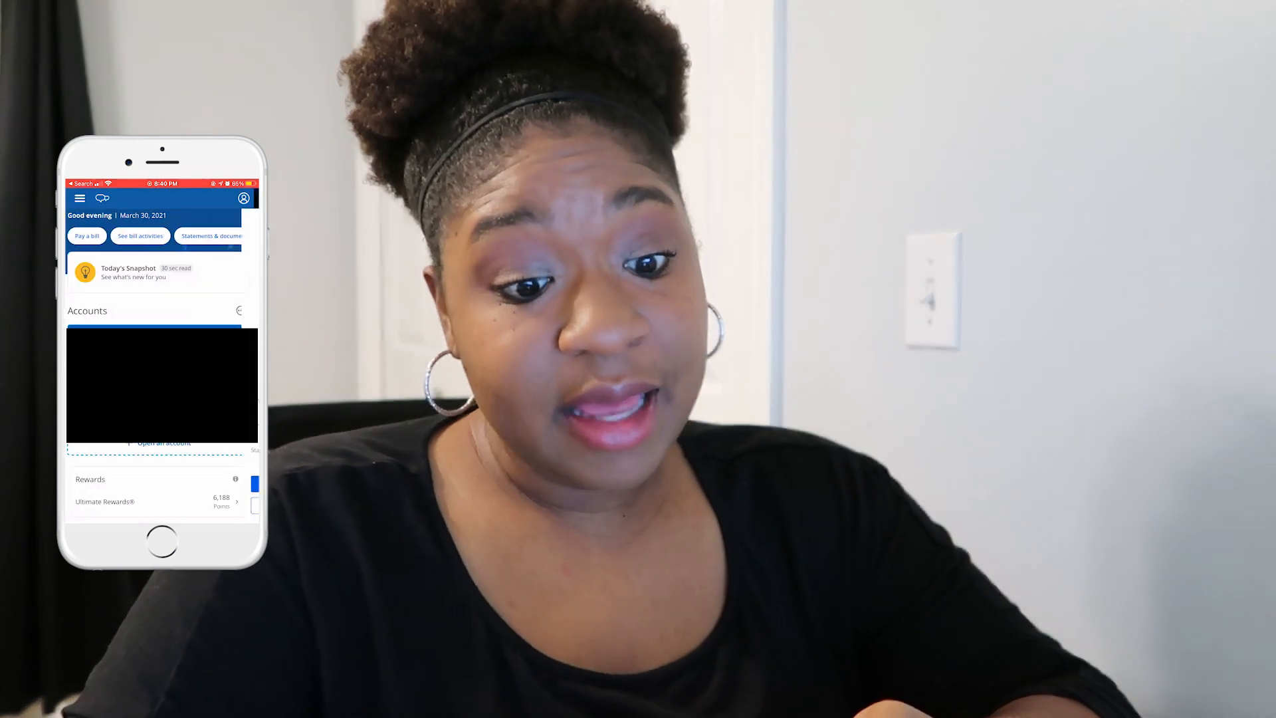